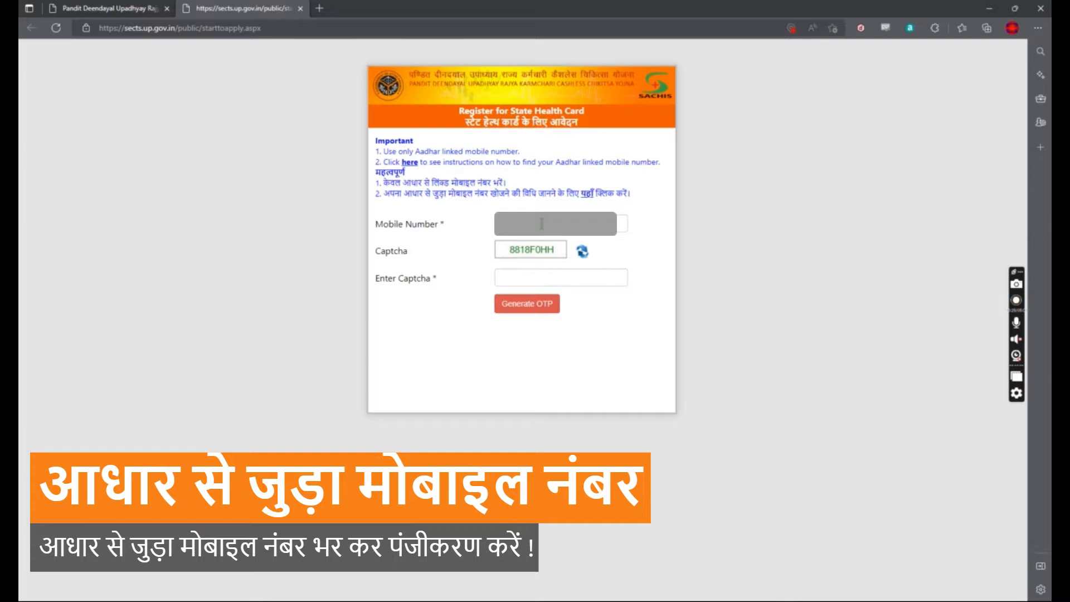
Step: Enter the shown captcha and request an OTP to the registered mobile number
click(542, 222)
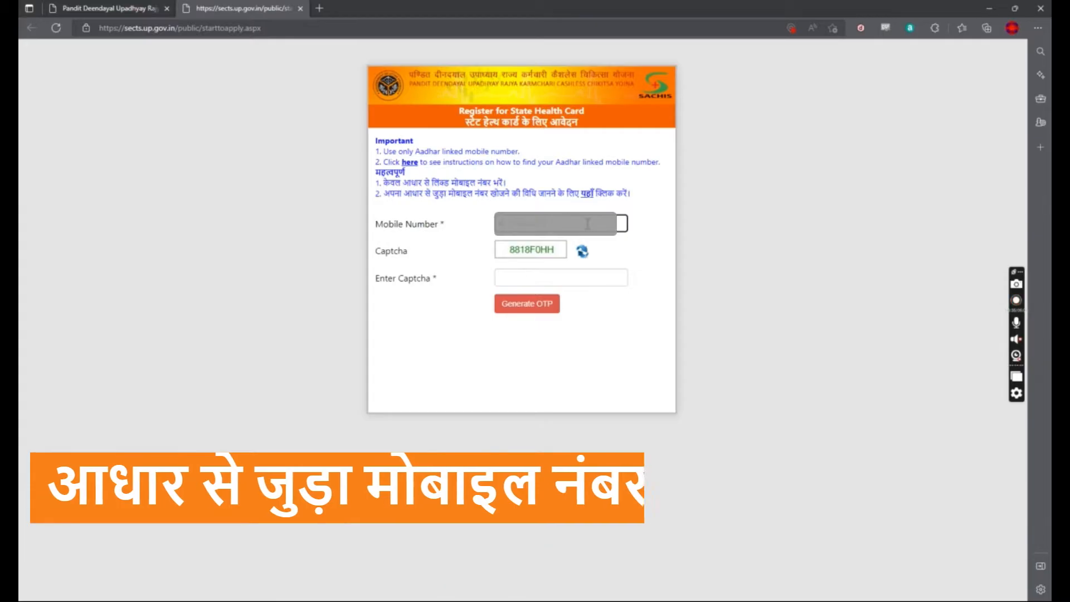
click(537, 279)
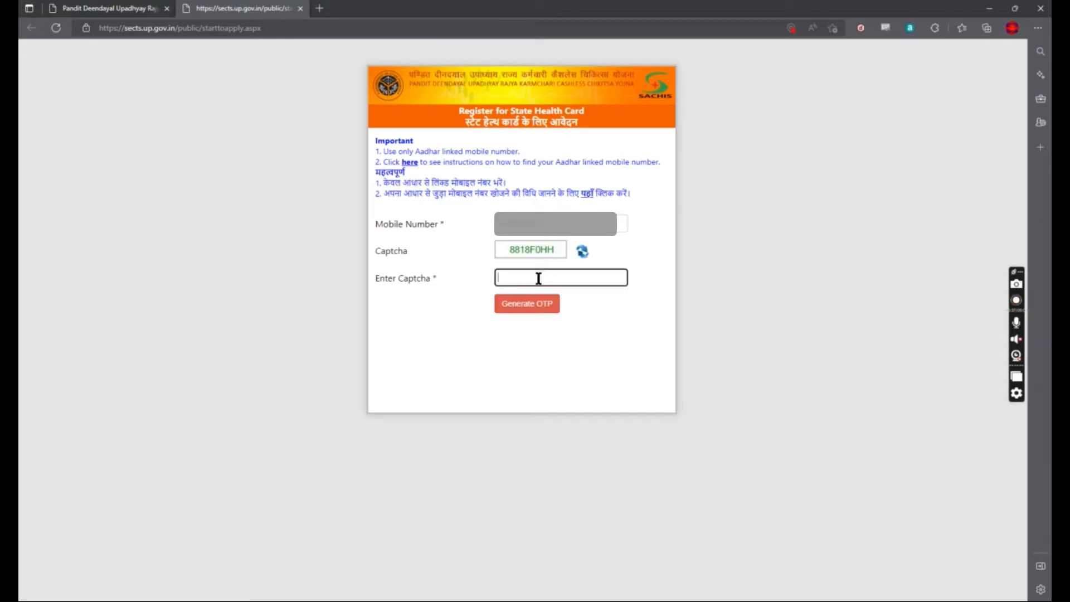
text(8818F0HH)
click(528, 305)
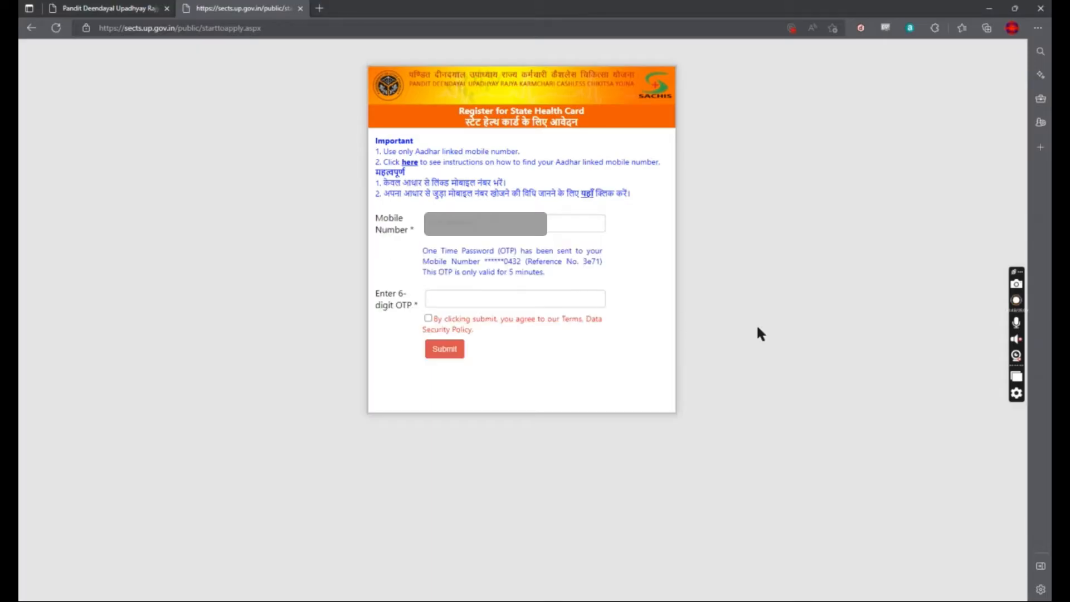
Step: Accept the terms, enter the received six-digit OTP and submit it
click(428, 318)
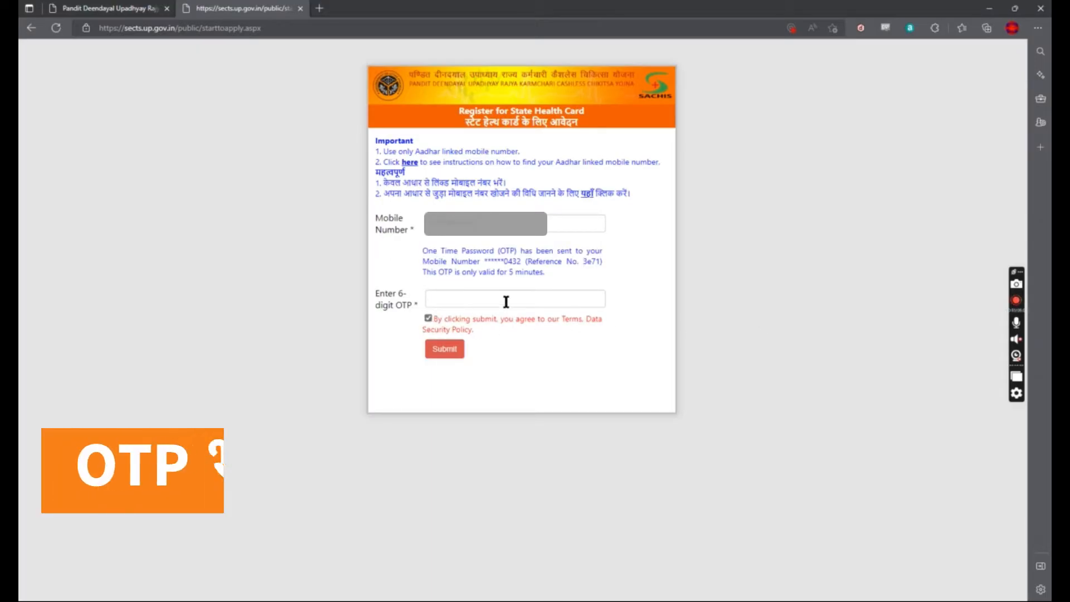
click(506, 301)
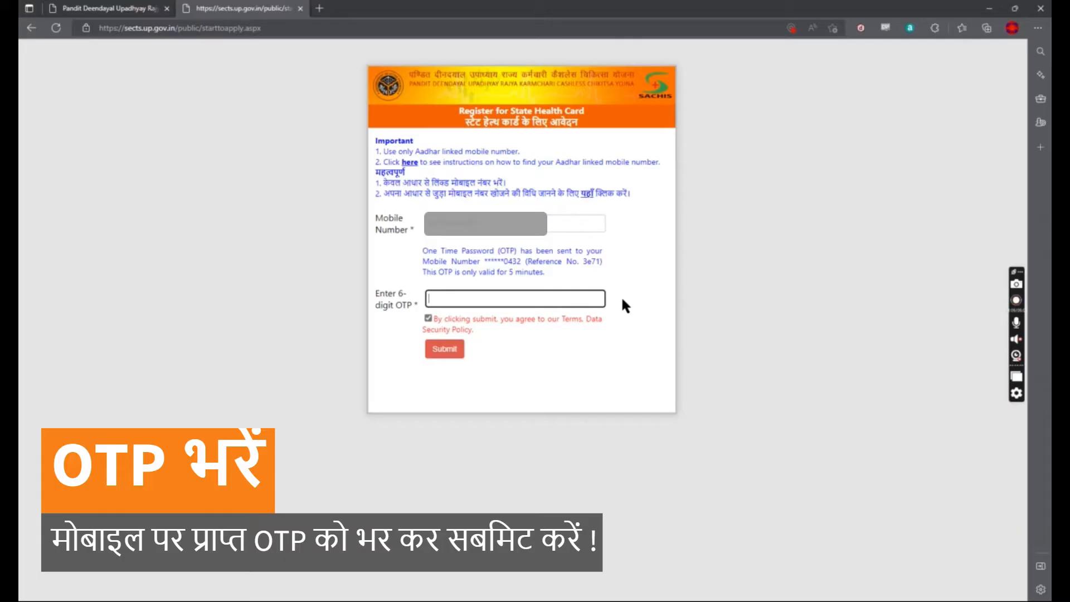
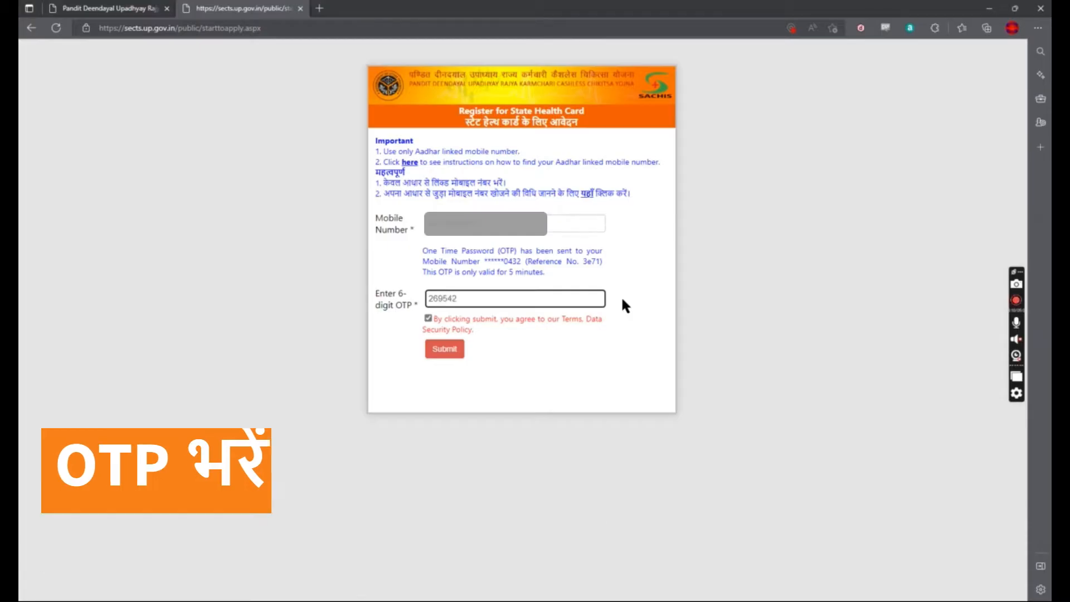
click(444, 351)
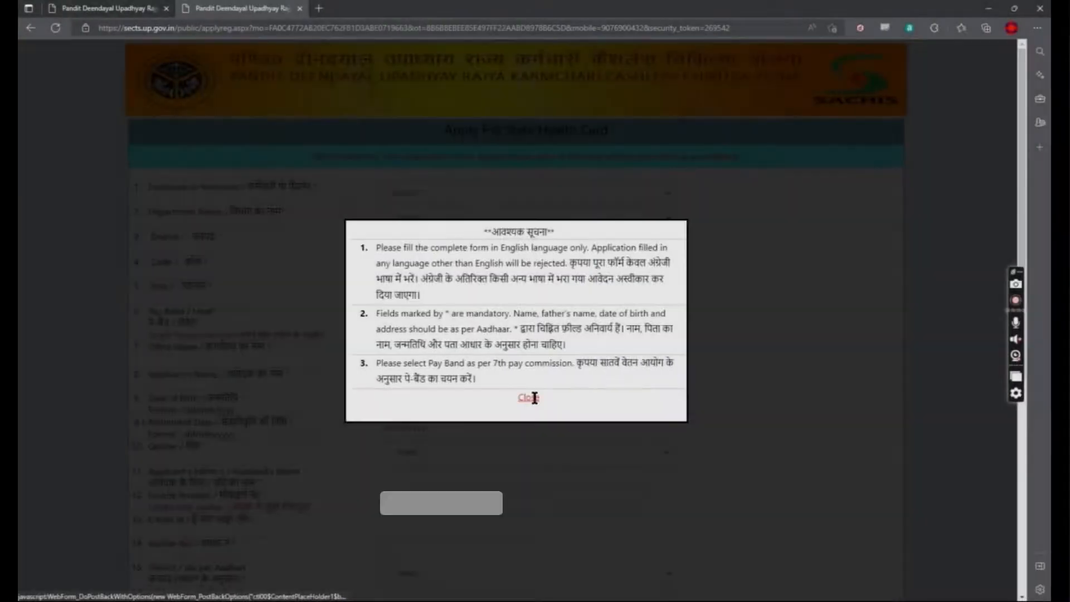
Step: Dismiss the instructions notice and set the applicant type to PENSIONER
click(533, 398)
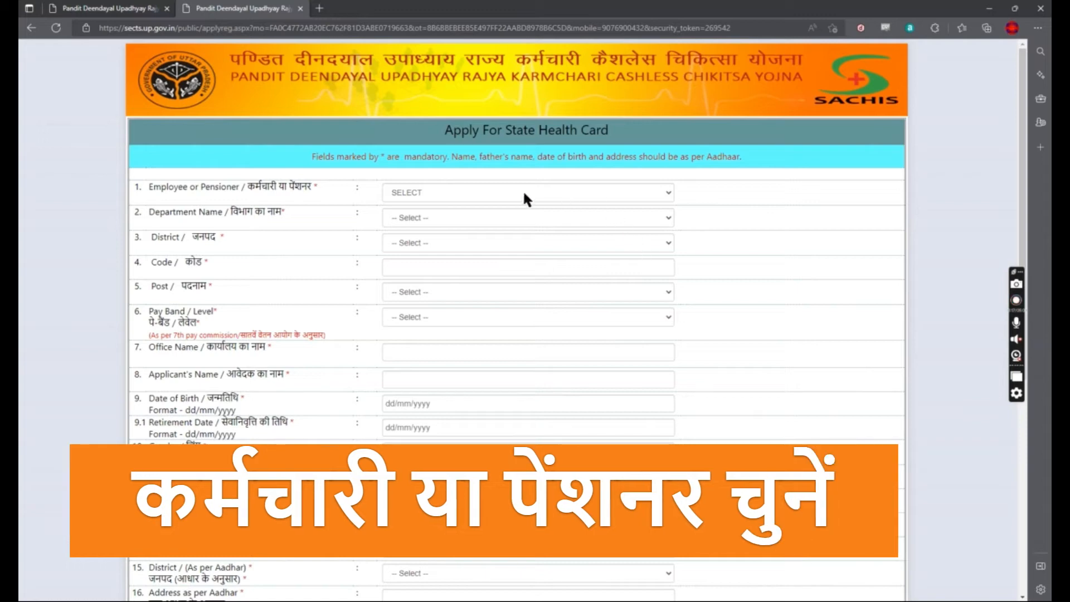
click(450, 191)
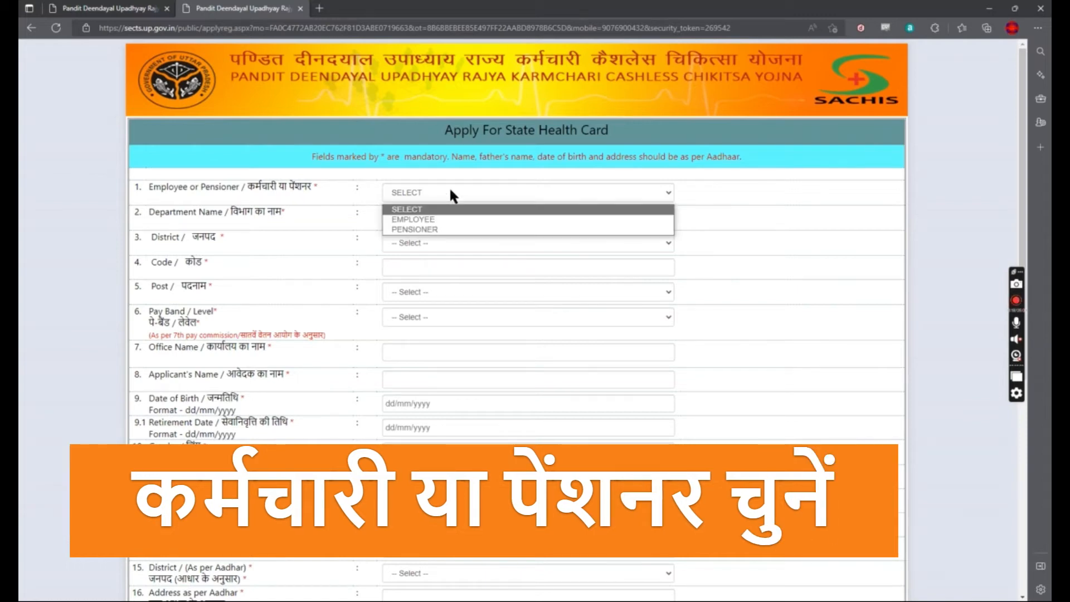
click(449, 219)
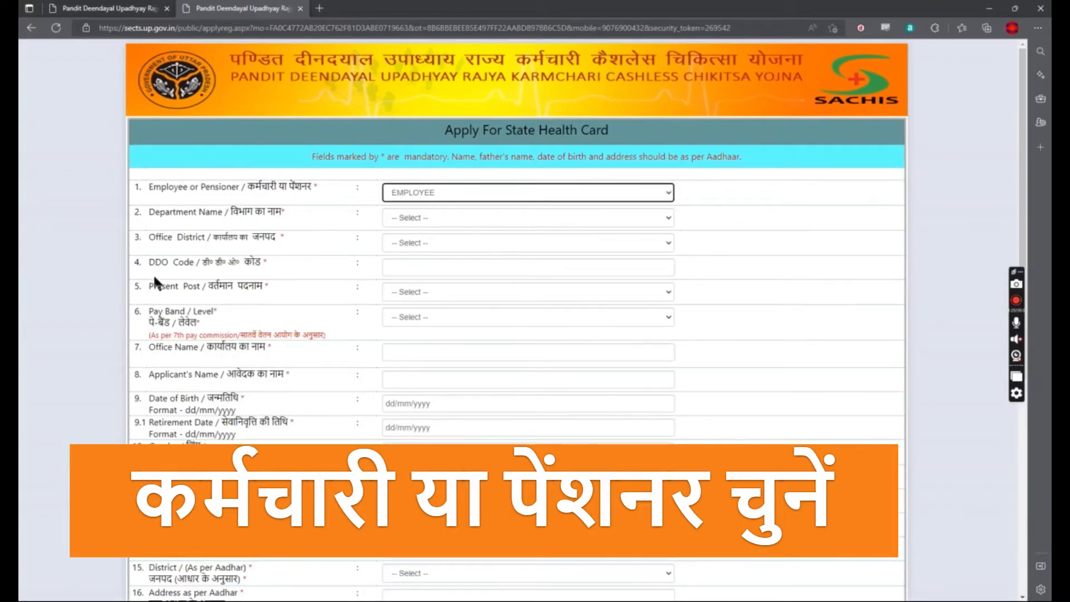
click(478, 191)
click(469, 229)
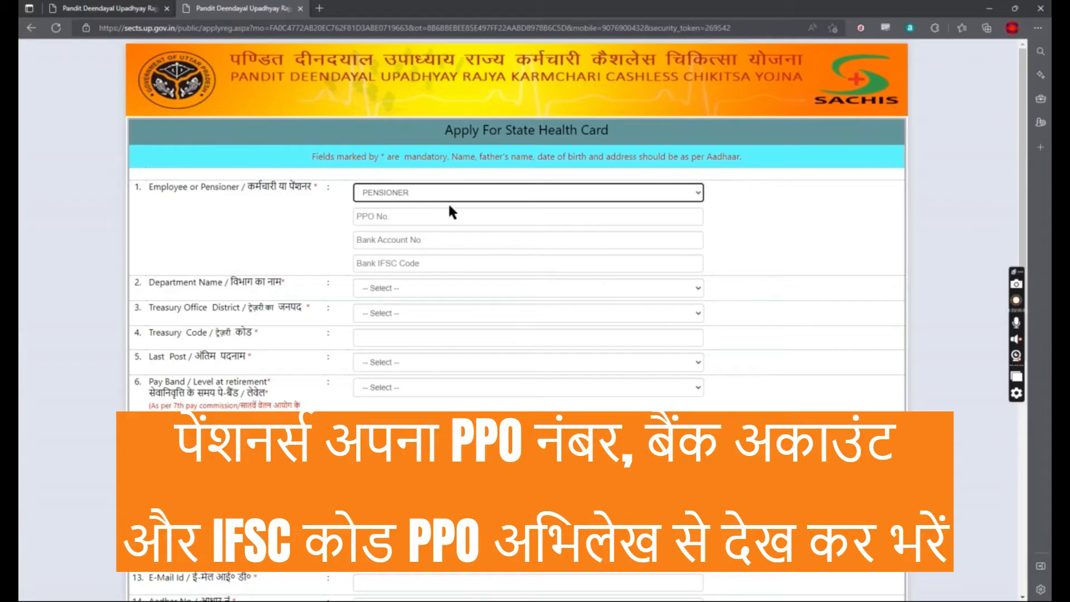
click(461, 187)
click(465, 186)
Step: Fill in the PPO number, bank account number and bank IFSC code
click(489, 222)
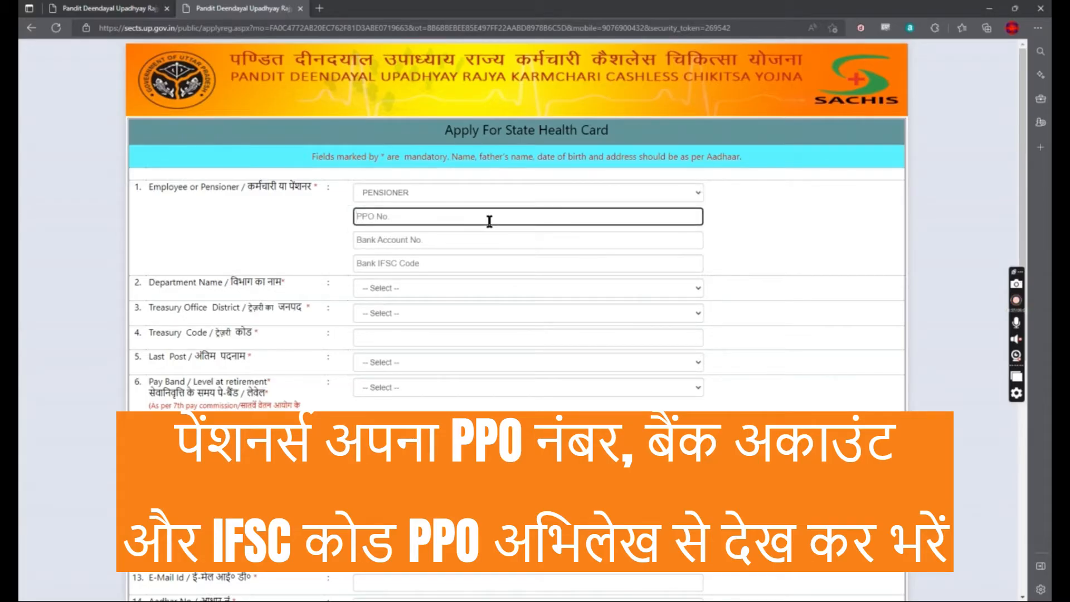
text(PPO-12345-ABCDE)
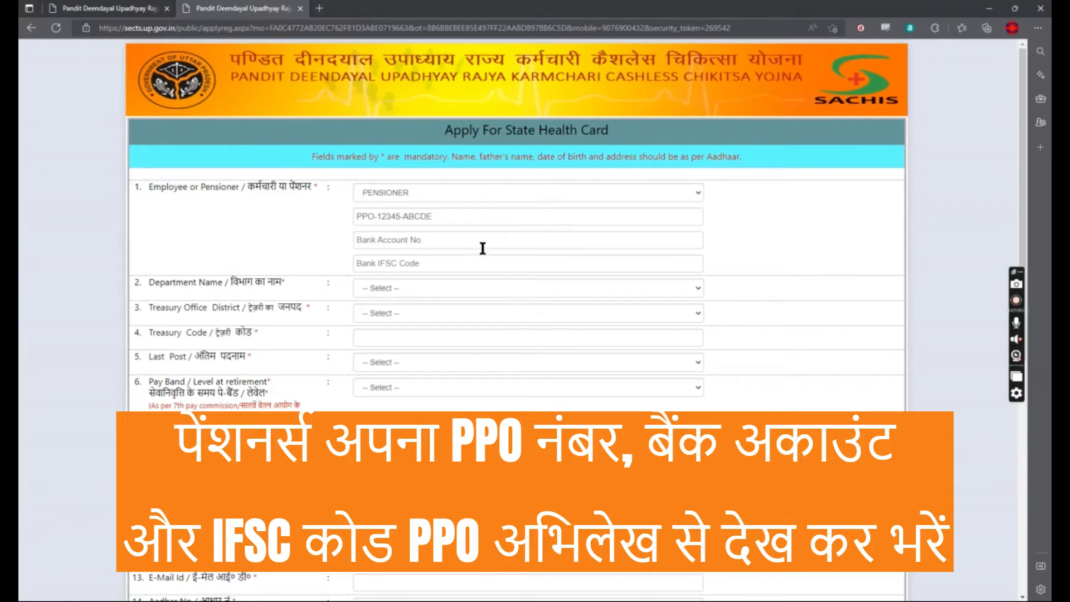
click(484, 244)
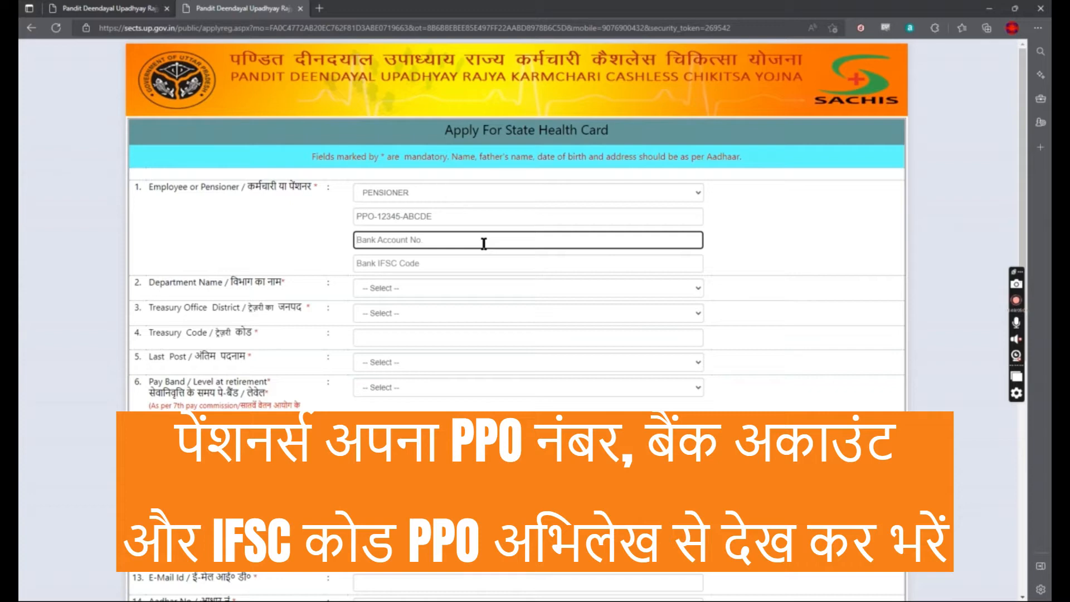
text(98765432109876)
key(Tab)
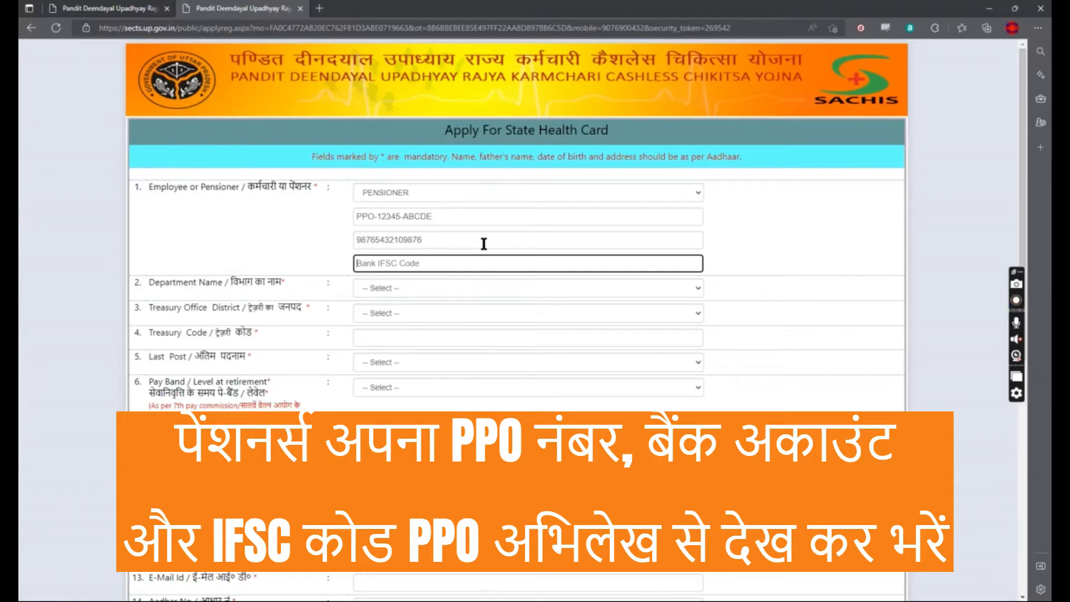
text(IFSC)
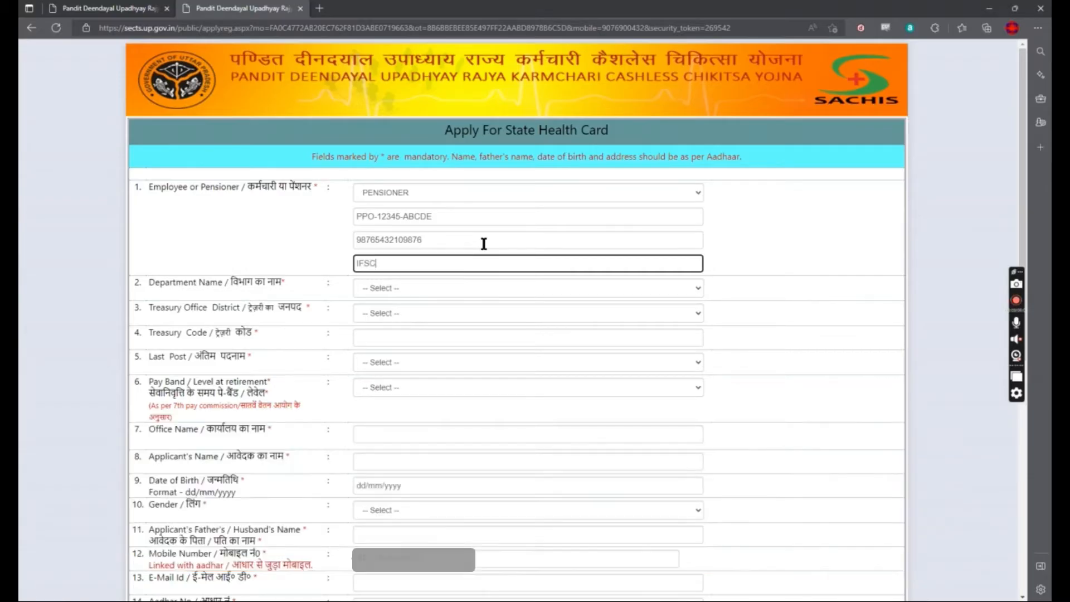
text(012345)
Step: Set Department Name to COOPERATIVE and Treasury Office District to GHAZIABAD
click(442, 290)
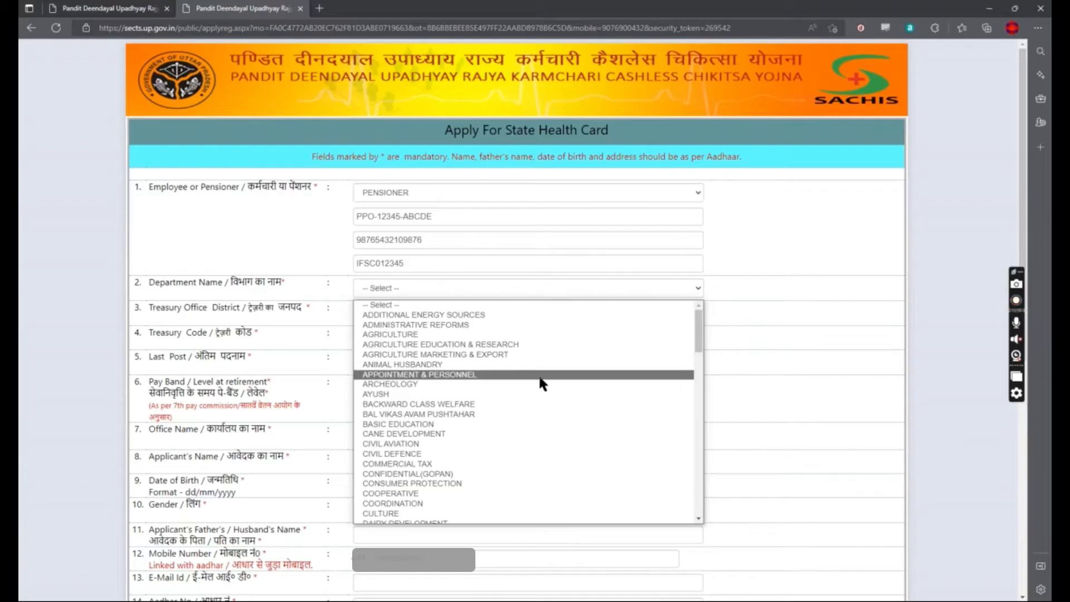
click(446, 494)
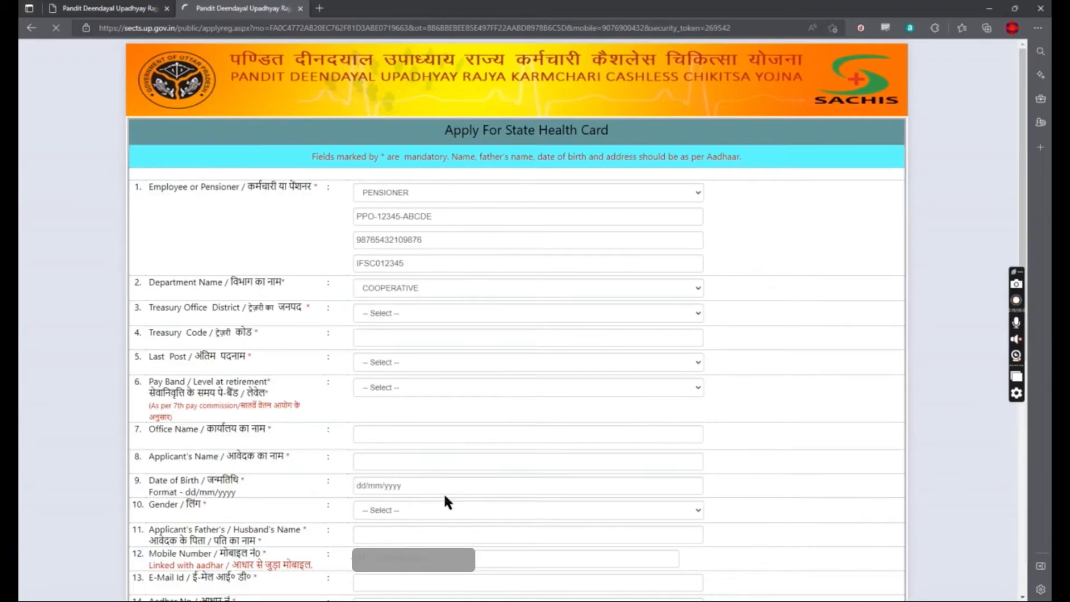
click(469, 314)
scroll(471, 393, down, 1)
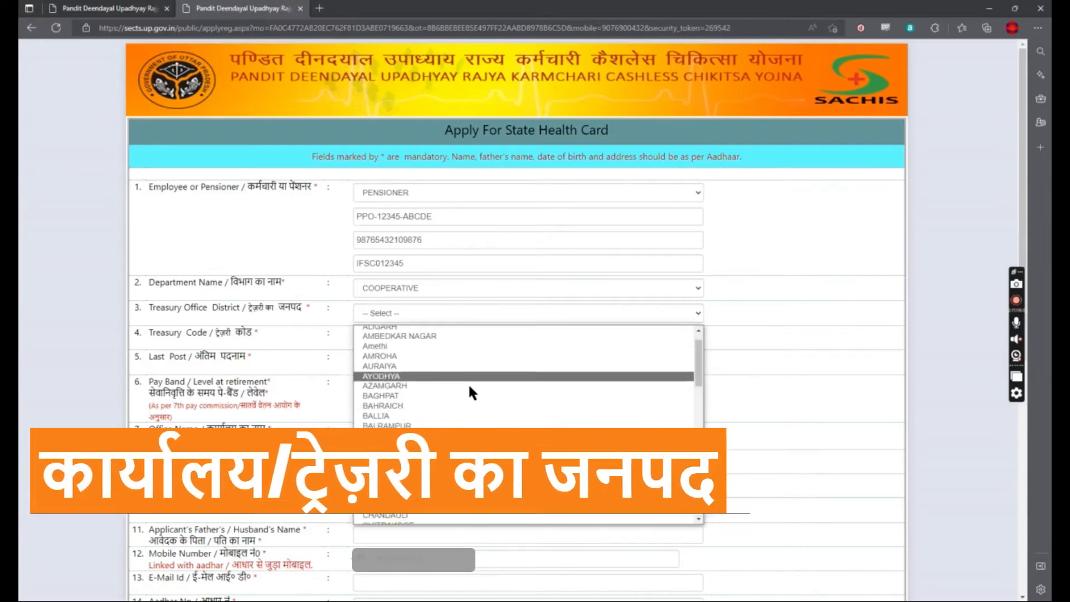
scroll(467, 393, down, 3)
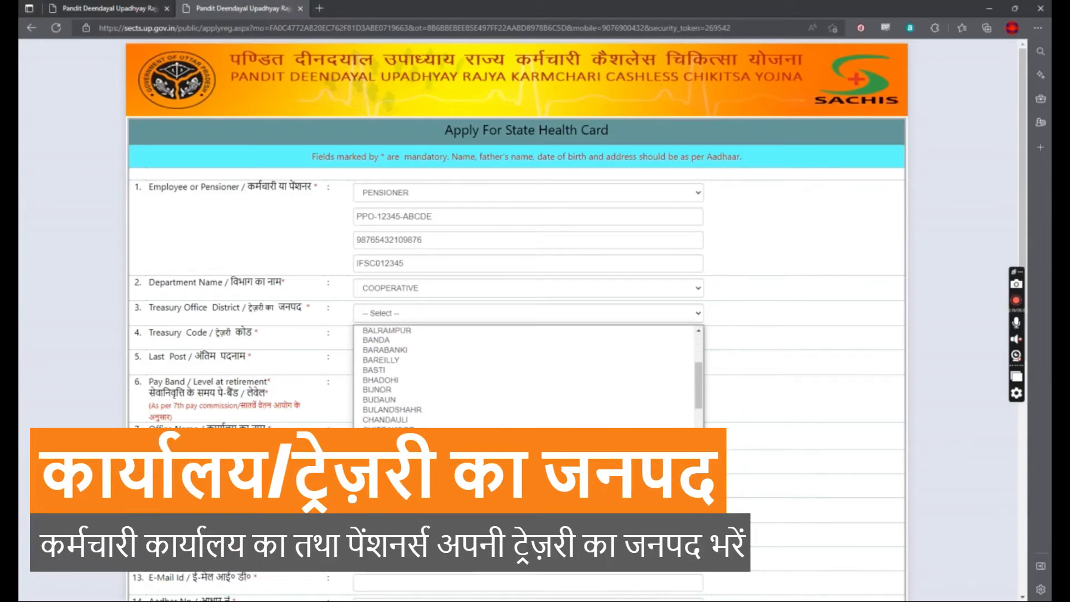
click(425, 508)
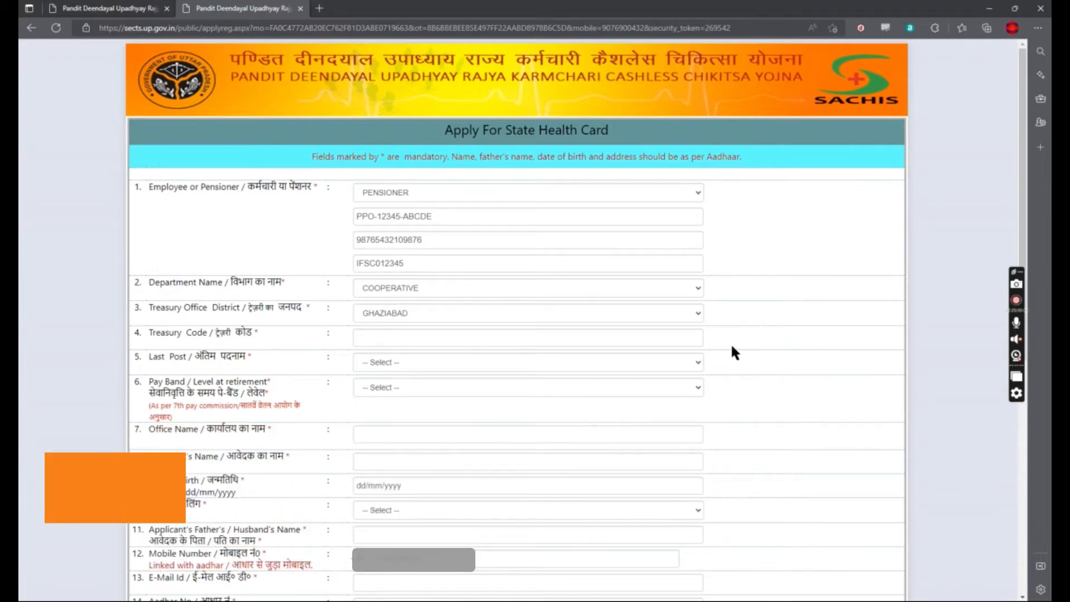
Step: Enter treasury code 9999 and set Last Post to ASSISTANT ACCOUNT OFFICER
click(685, 337)
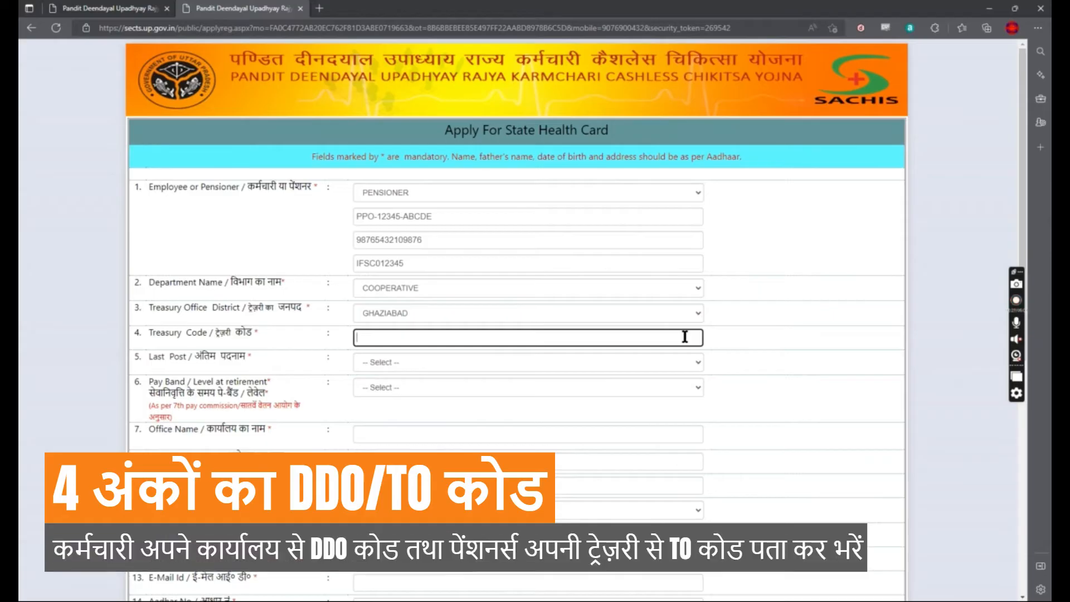
text(9999)
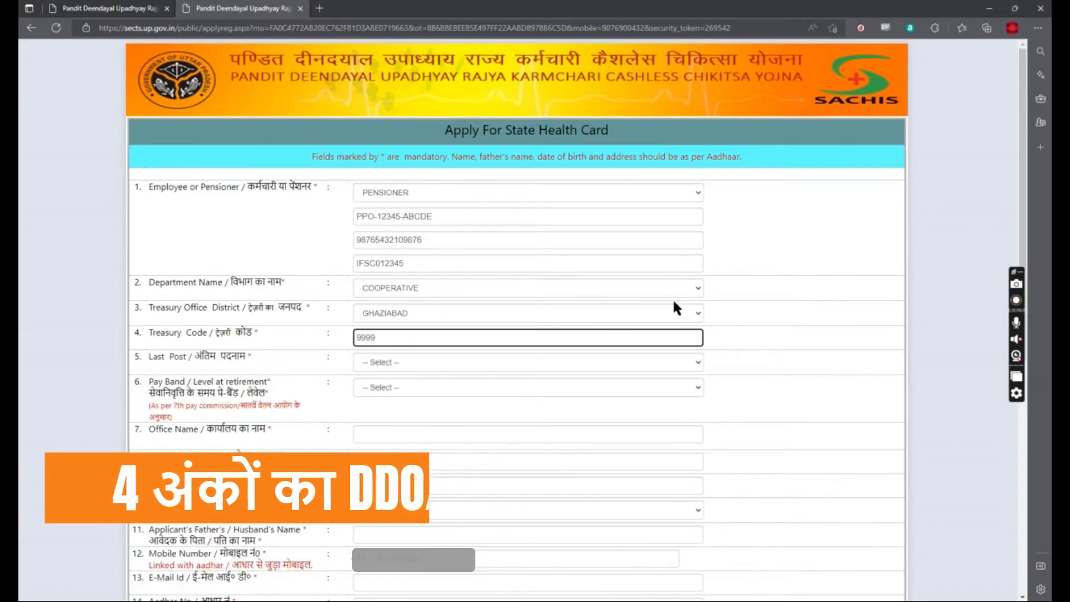
click(538, 364)
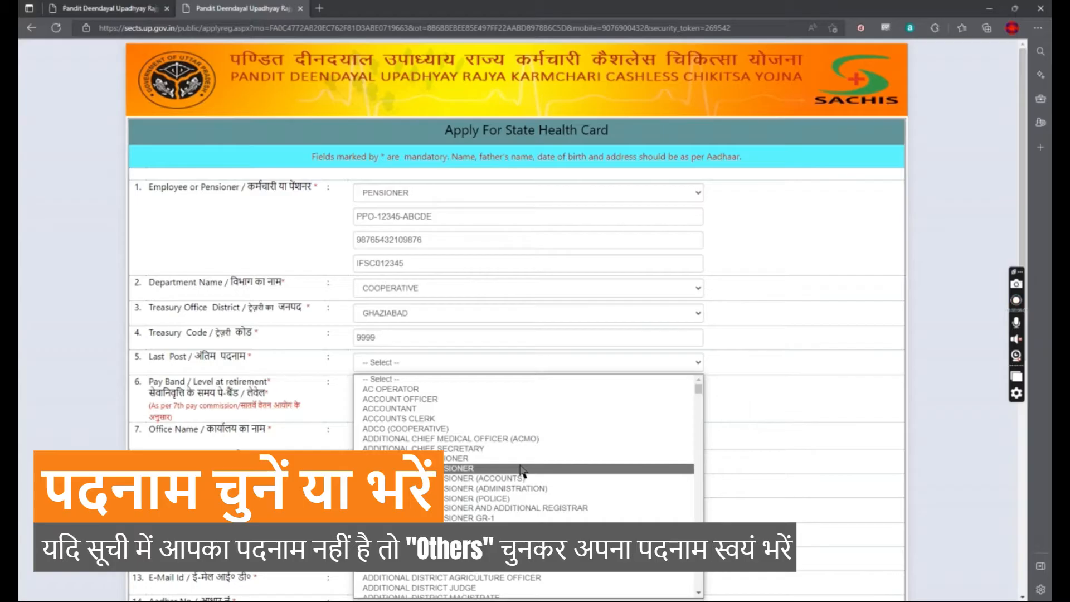
scroll(521, 471, down, 6)
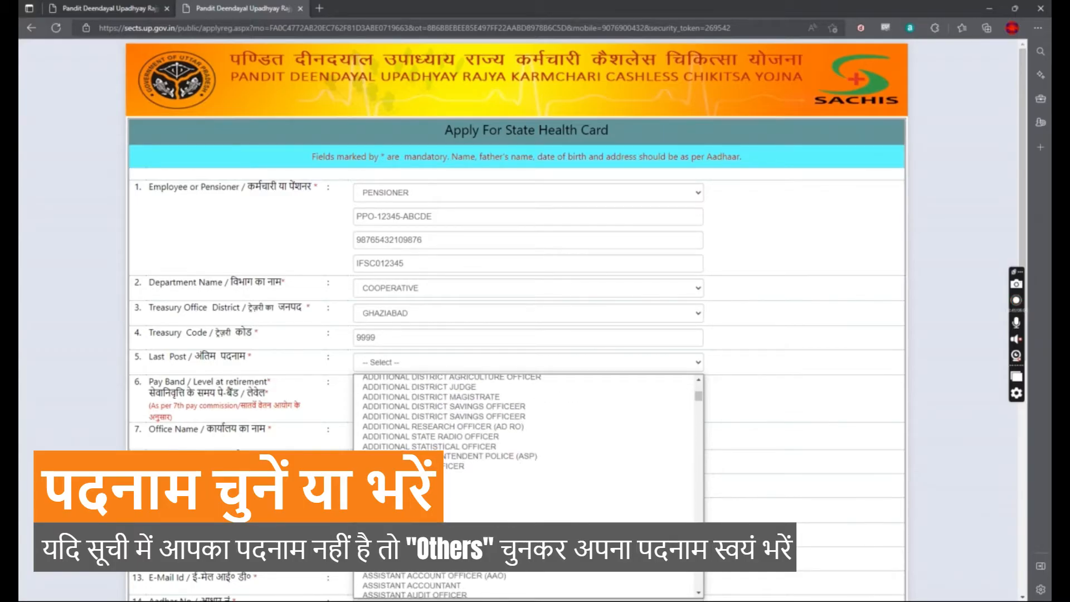
click(486, 568)
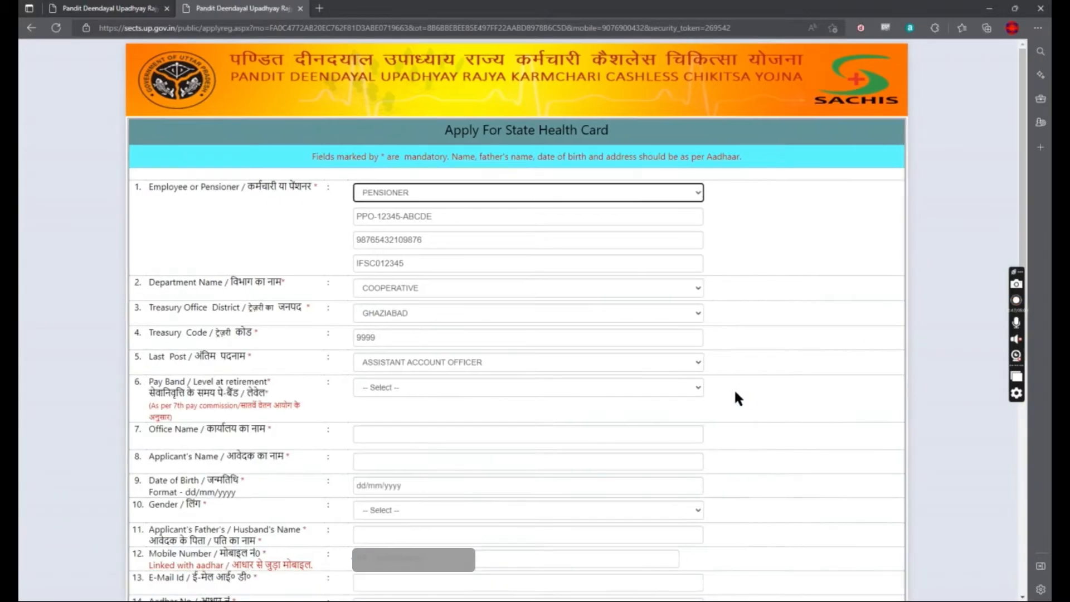
Step: Choose pay band 5200-20200 Level 4, enter office name SAMPLE OFFICE NAME and the applicant's name
click(471, 394)
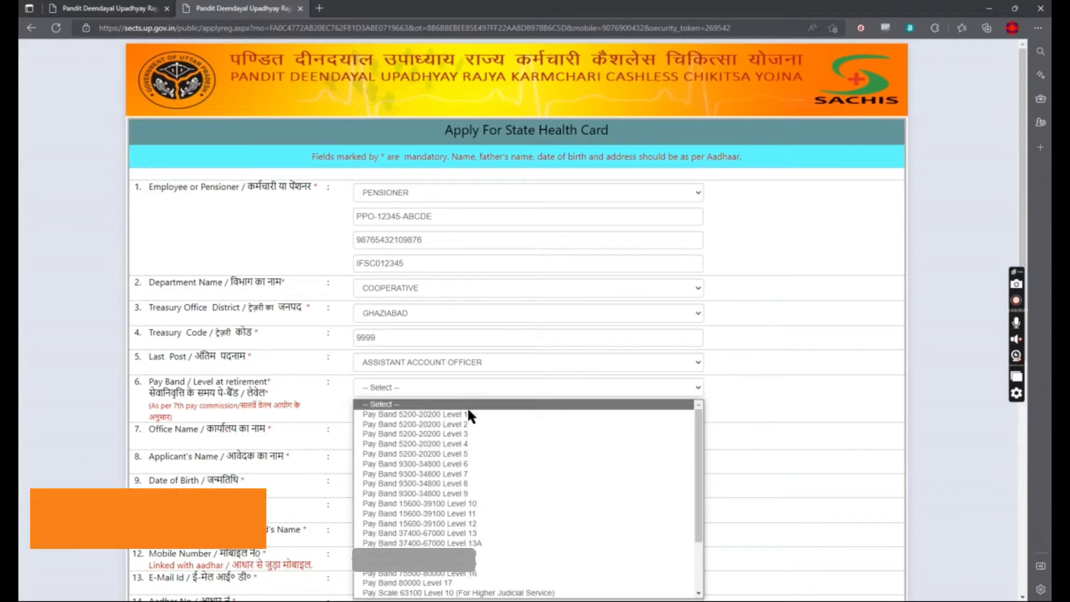
click(487, 444)
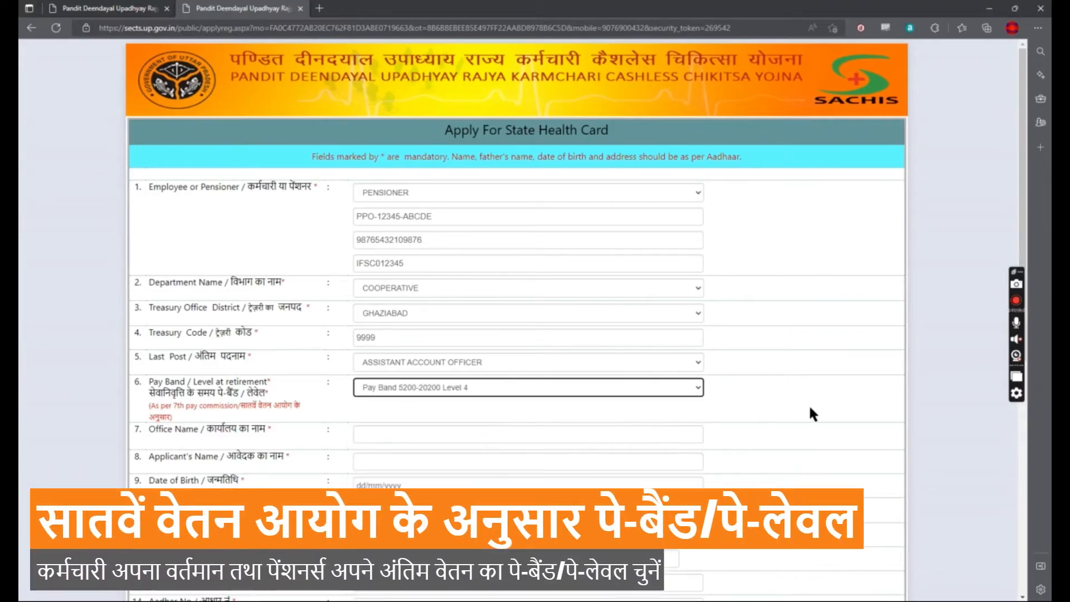
click(406, 435)
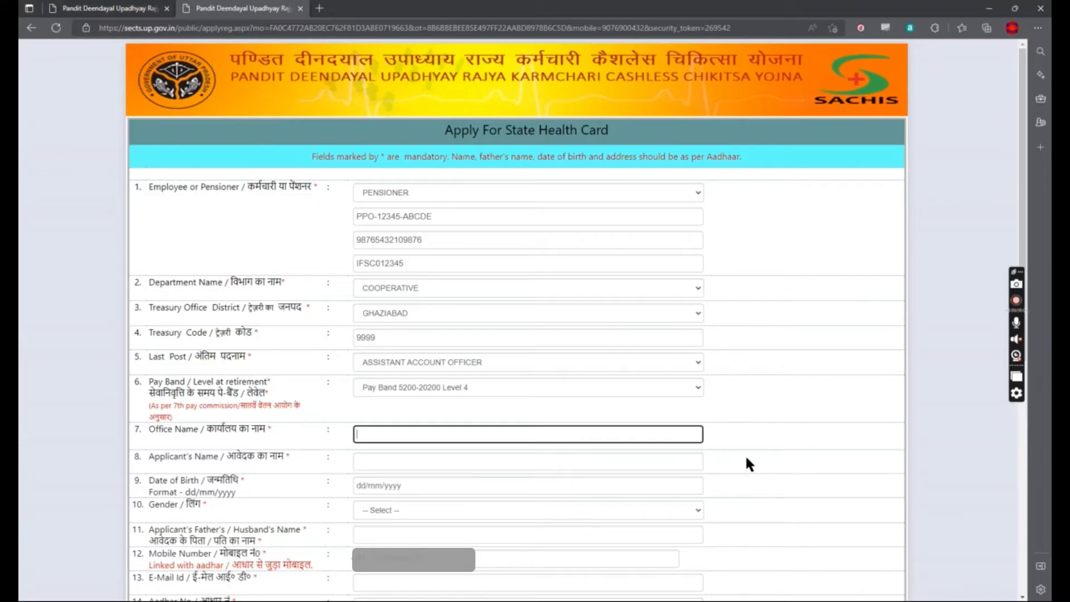
text(SAMPLE OFFICE NAME)
key(Tab)
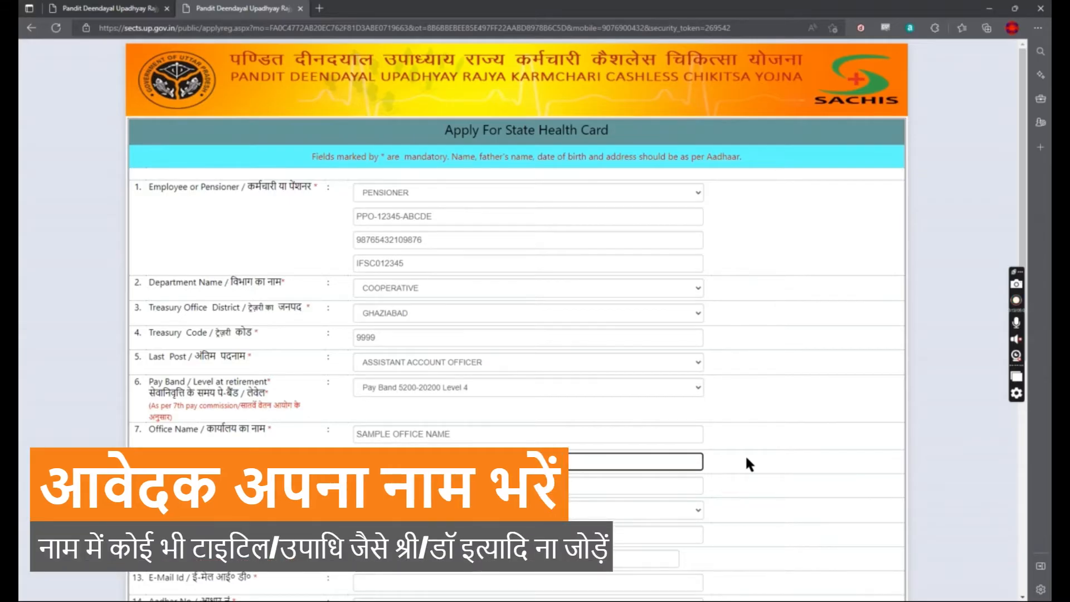
text(APPLICANT NA)
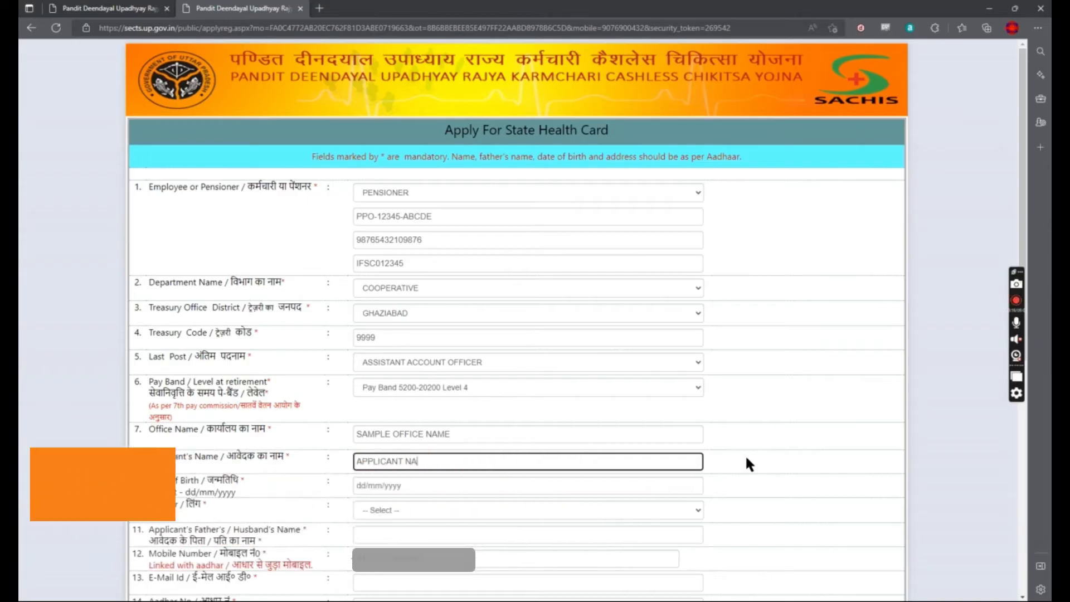
text(ME)
Step: Set date of birth 01/01/1955 and gender Male, then begin the father's name
key(Tab)
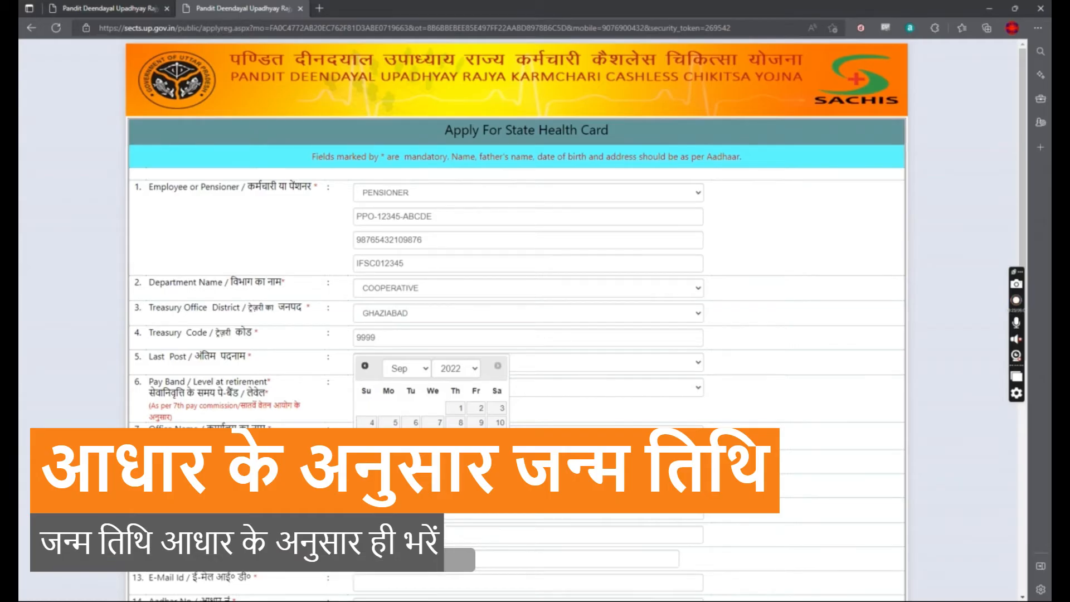
text(01/01/19)
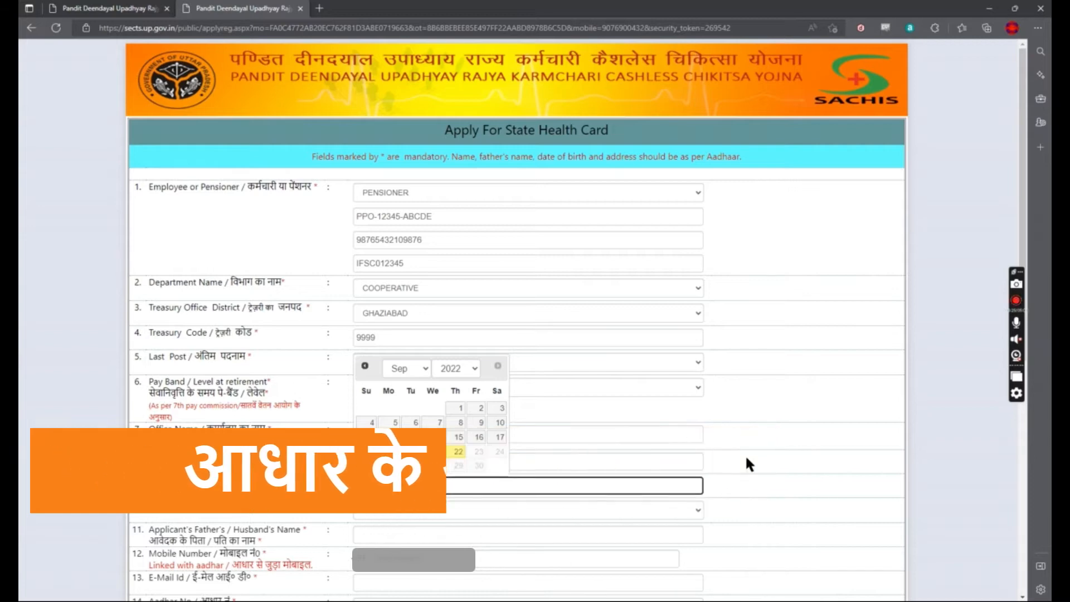
text(85)
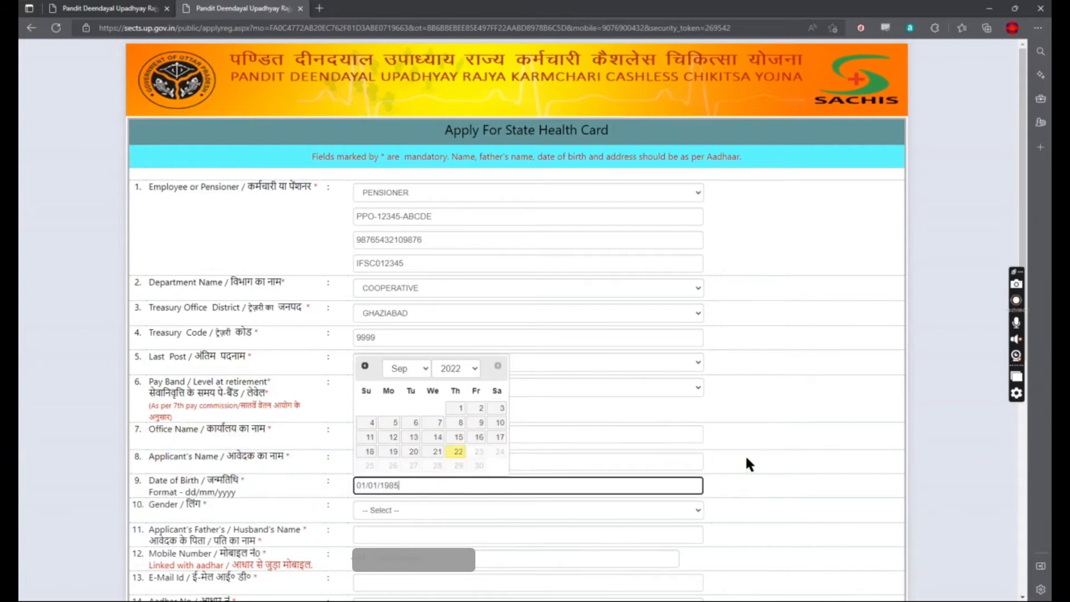
key(BackSpace)
key(BackSpace)
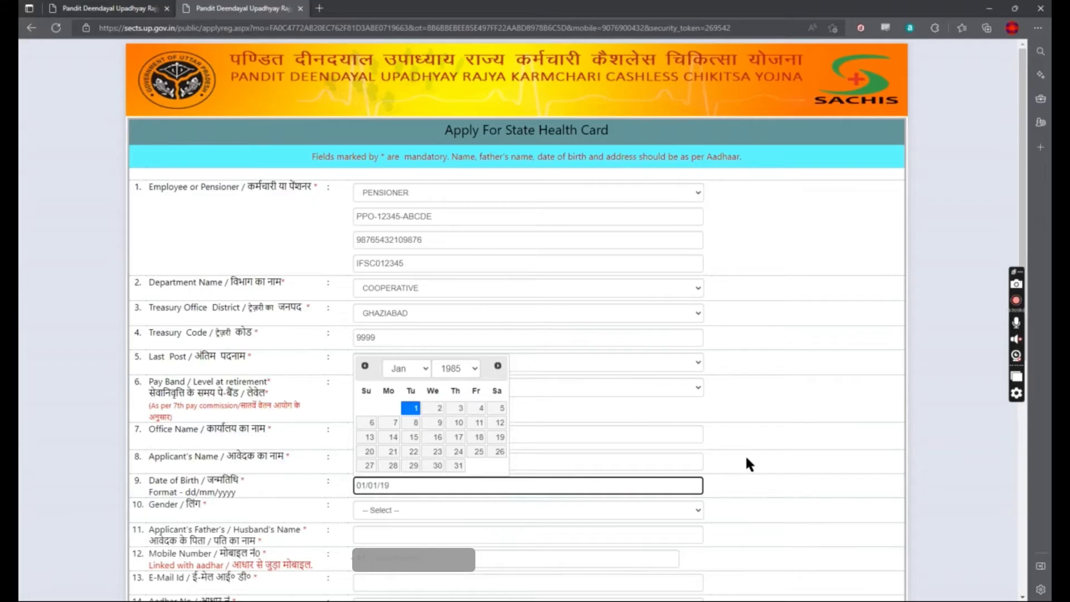
text(55)
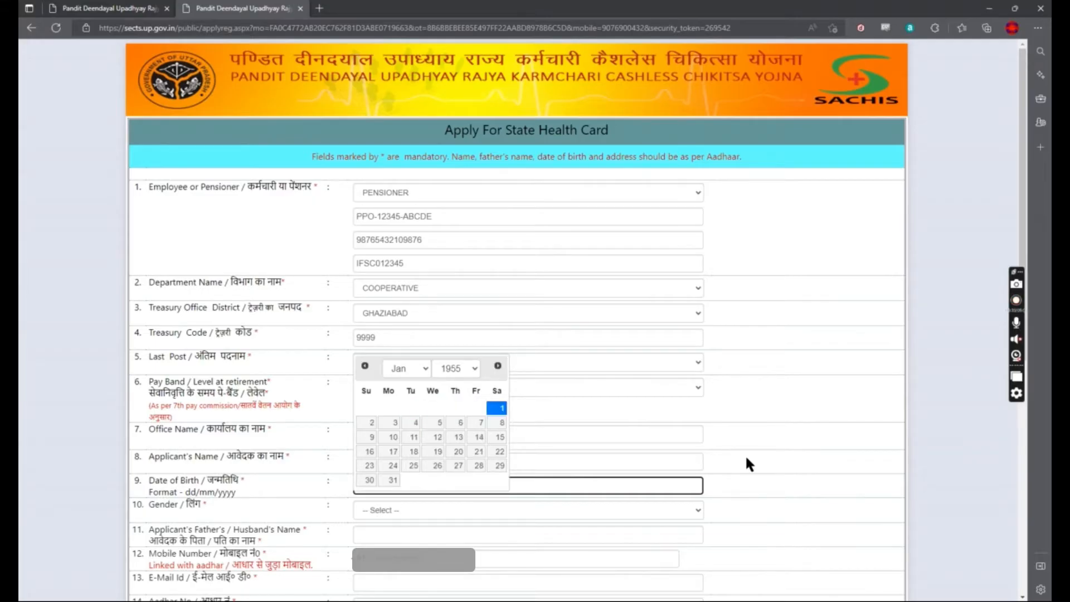
click(499, 409)
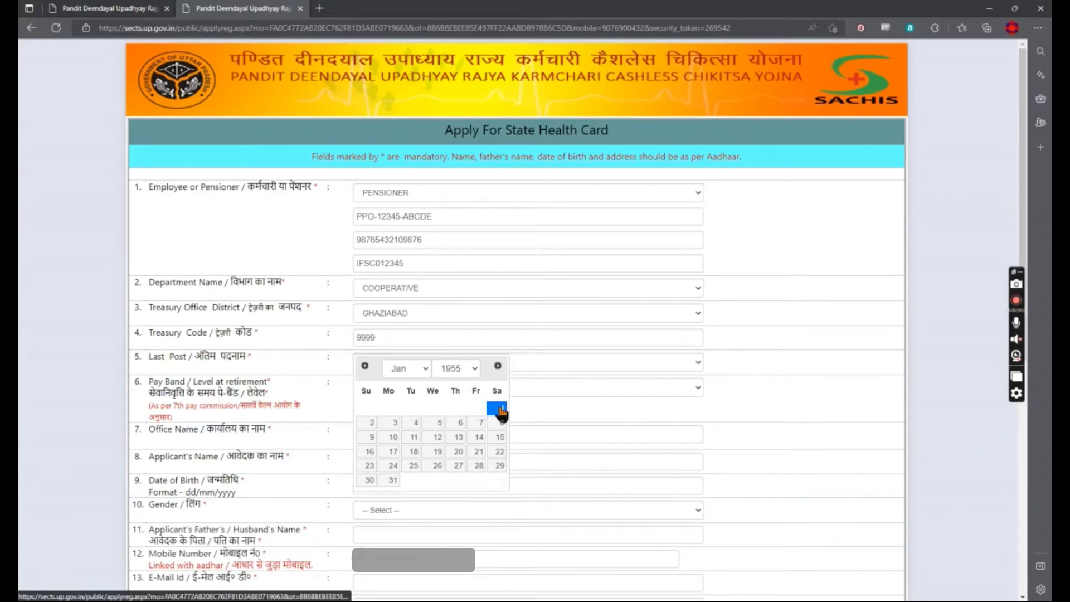
click(411, 509)
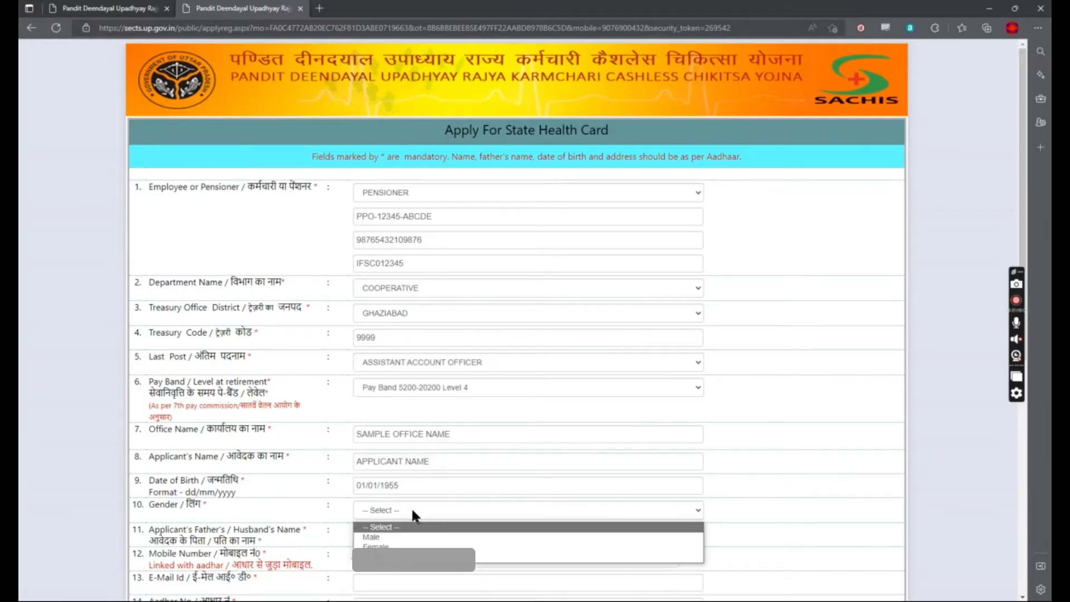
click(408, 537)
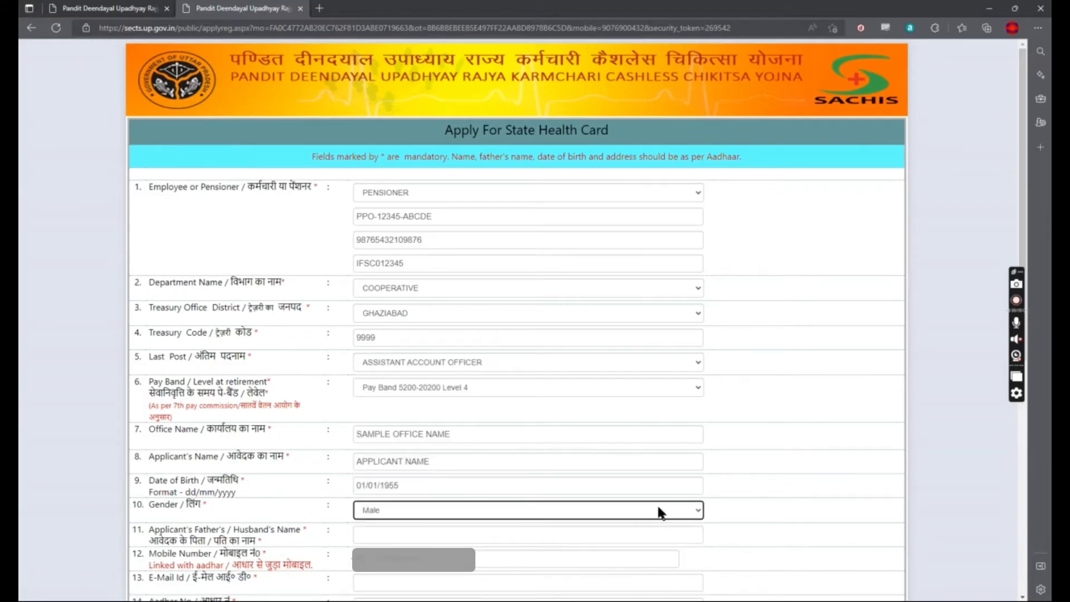
click(828, 492)
scroll(829, 491, down, 5)
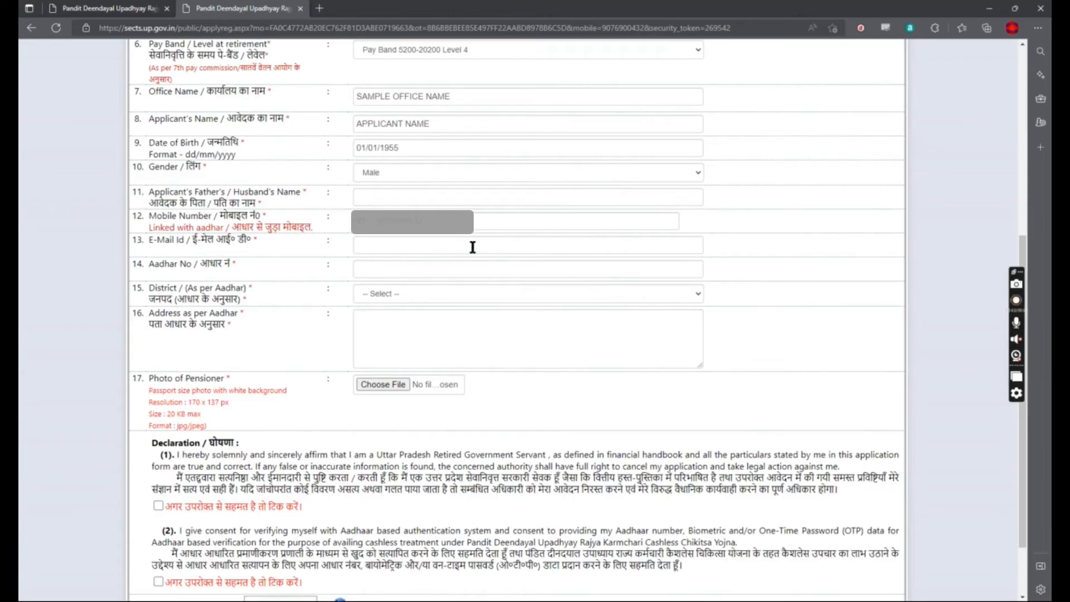
click(401, 197)
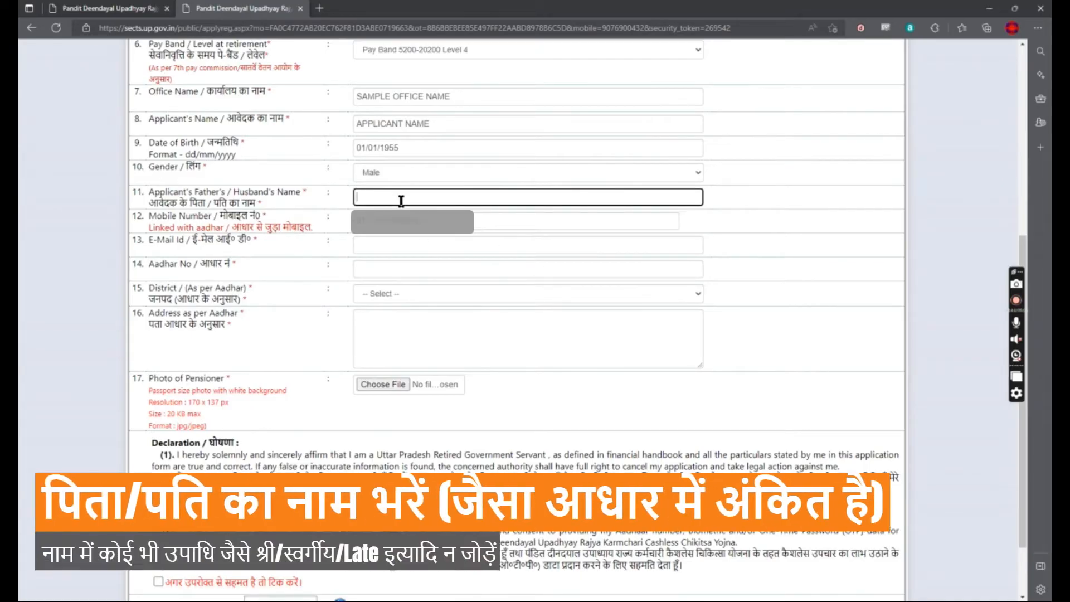
text(FATHER)
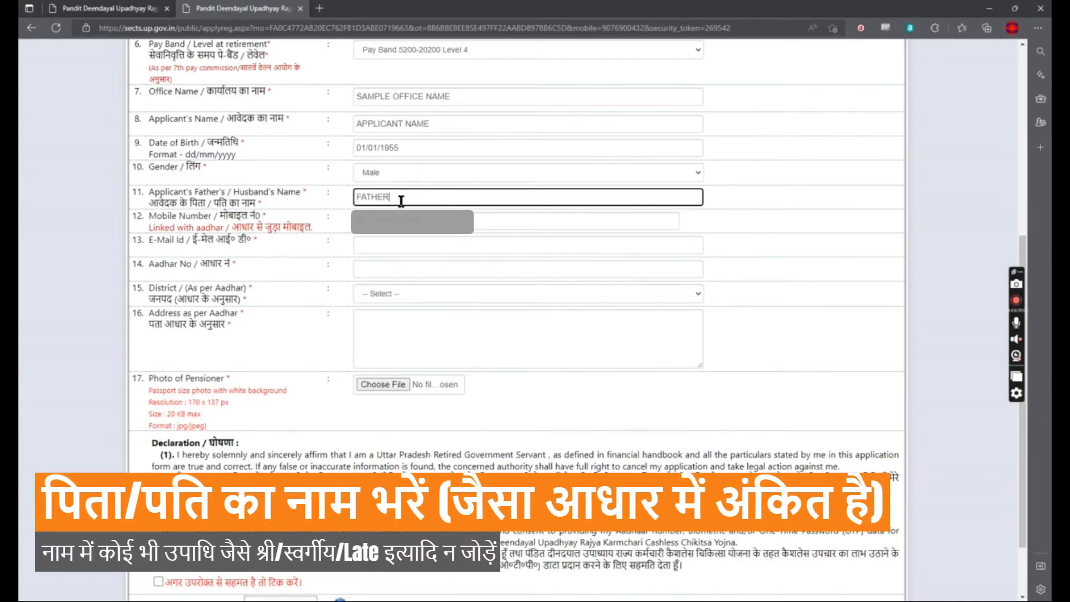
text(S NAME)
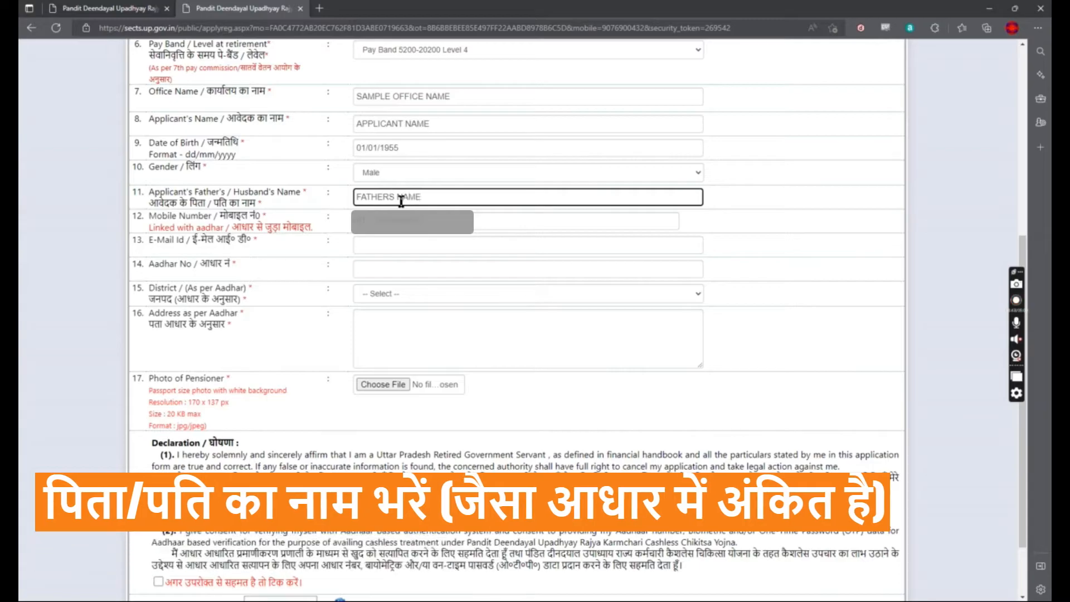
Step: Fill in the applicant's e-mail address and Aadhaar number
click(416, 245)
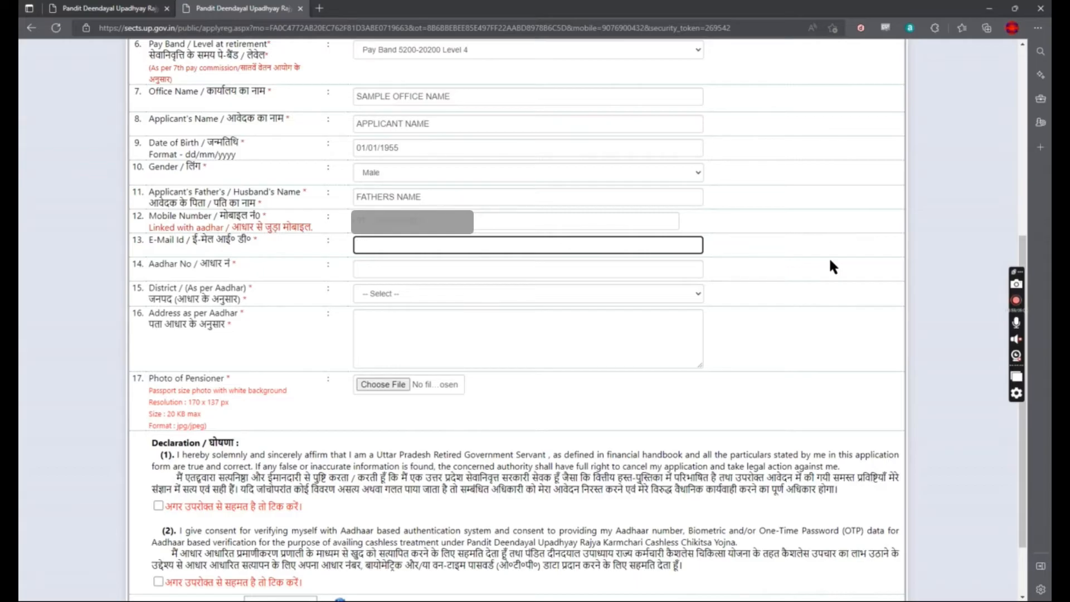
text(EMAIL@EXAMPLE.COM)
key(Tab)
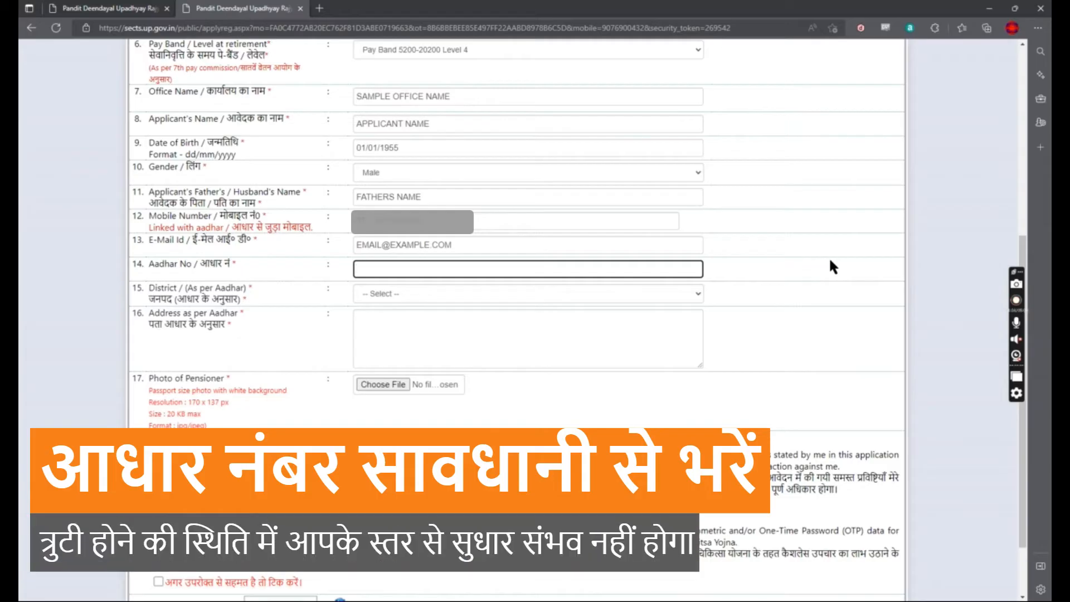
text(999999999849)
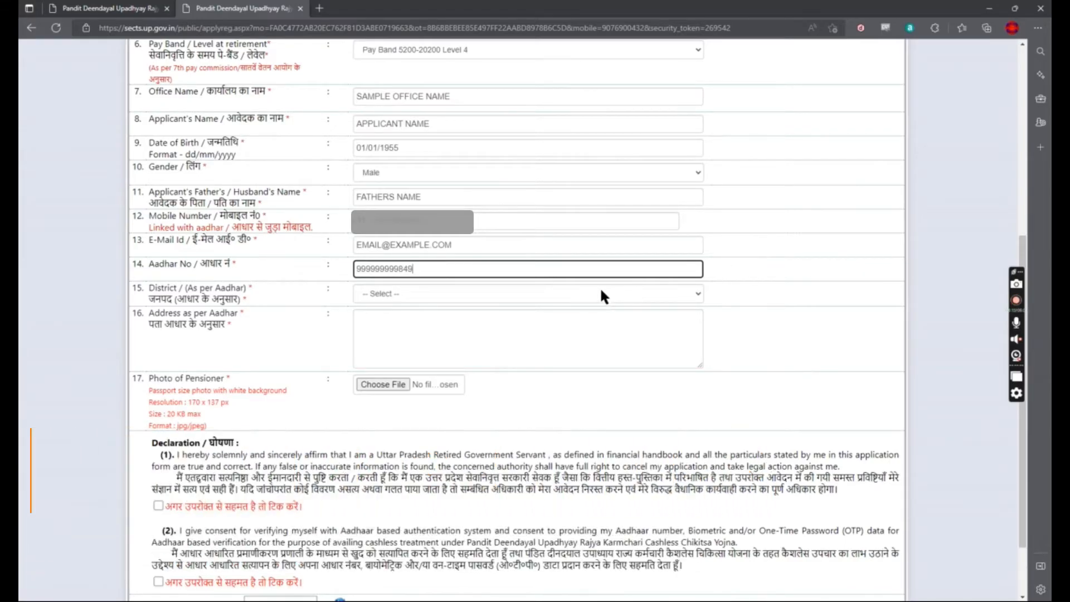
click(516, 294)
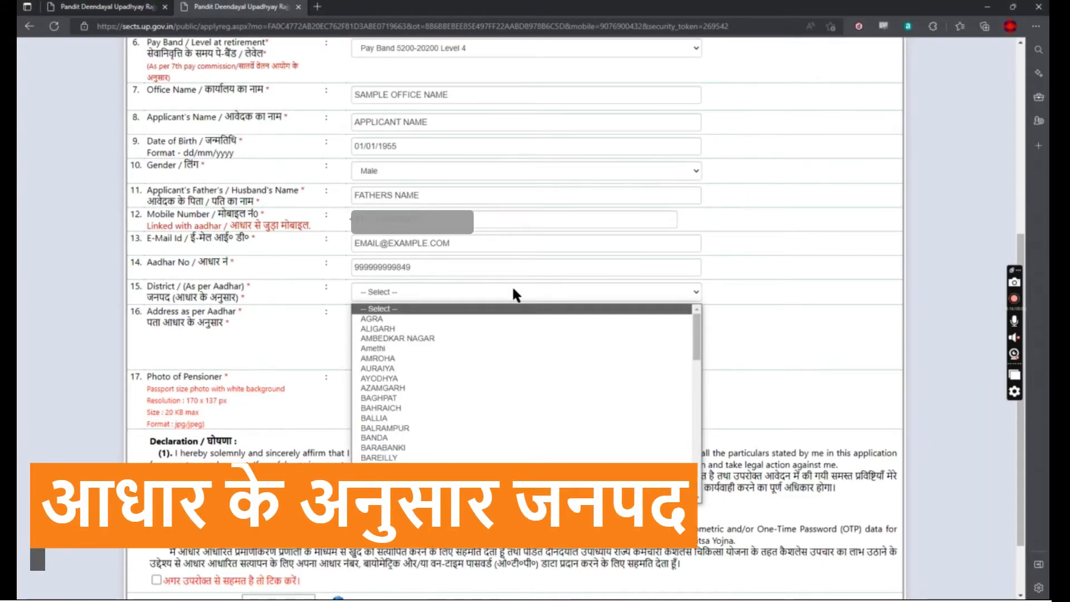
Step: Choose GHAZIABAD as the Aadhaar district and type the full Aadhaar address on one line
scroll(487, 390, down, 4)
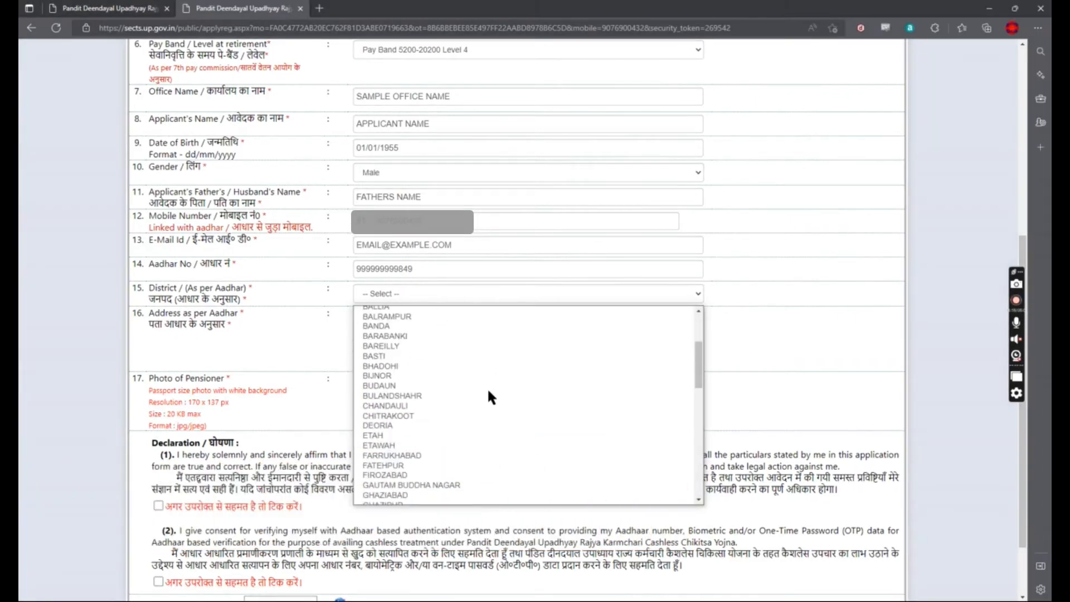
click(424, 495)
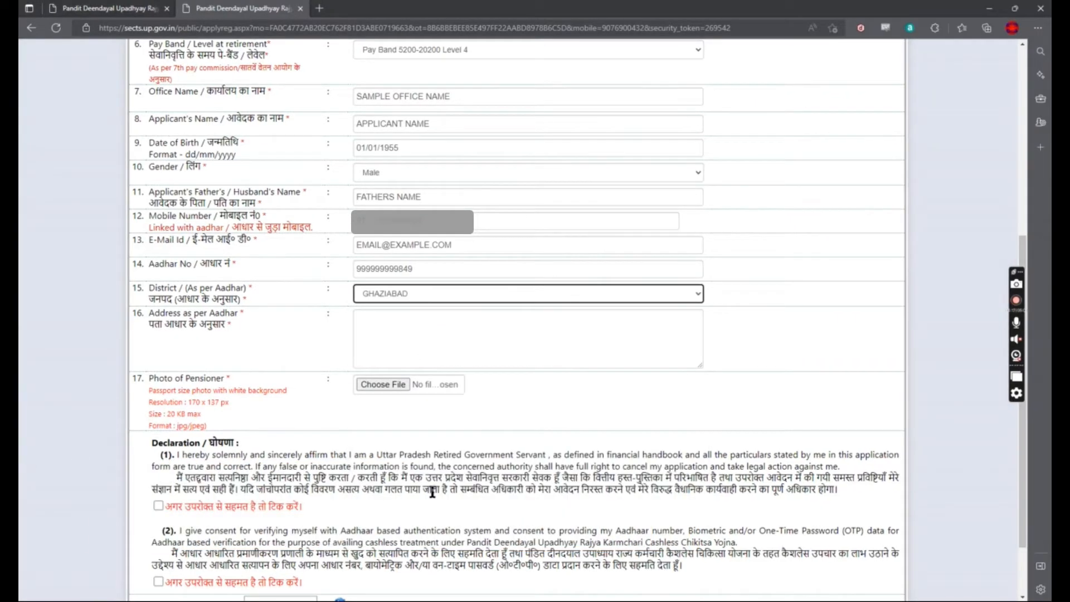
click(437, 347)
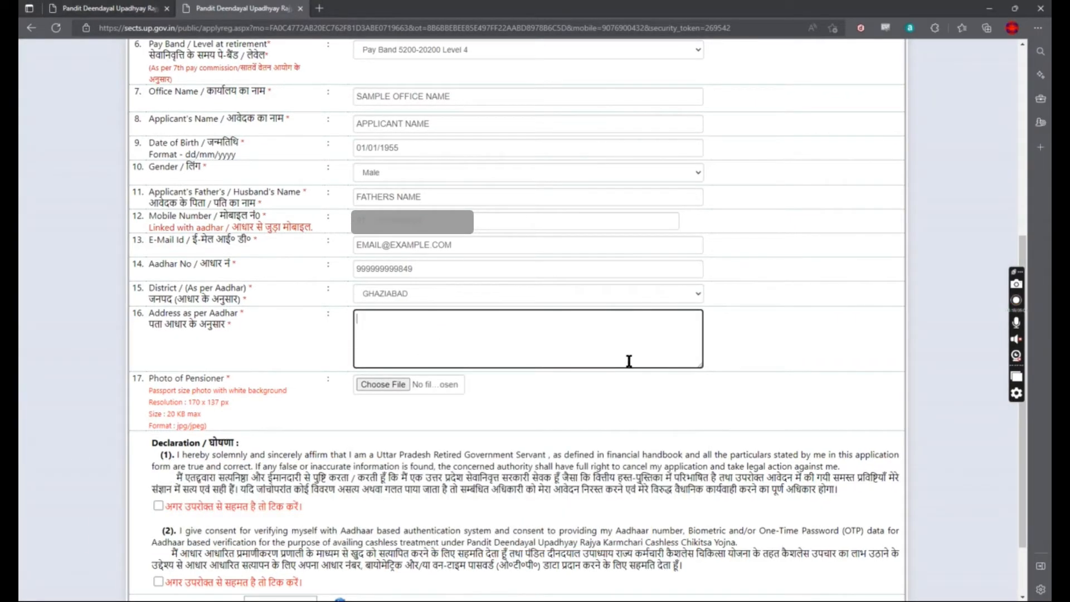
text(ADDRE)
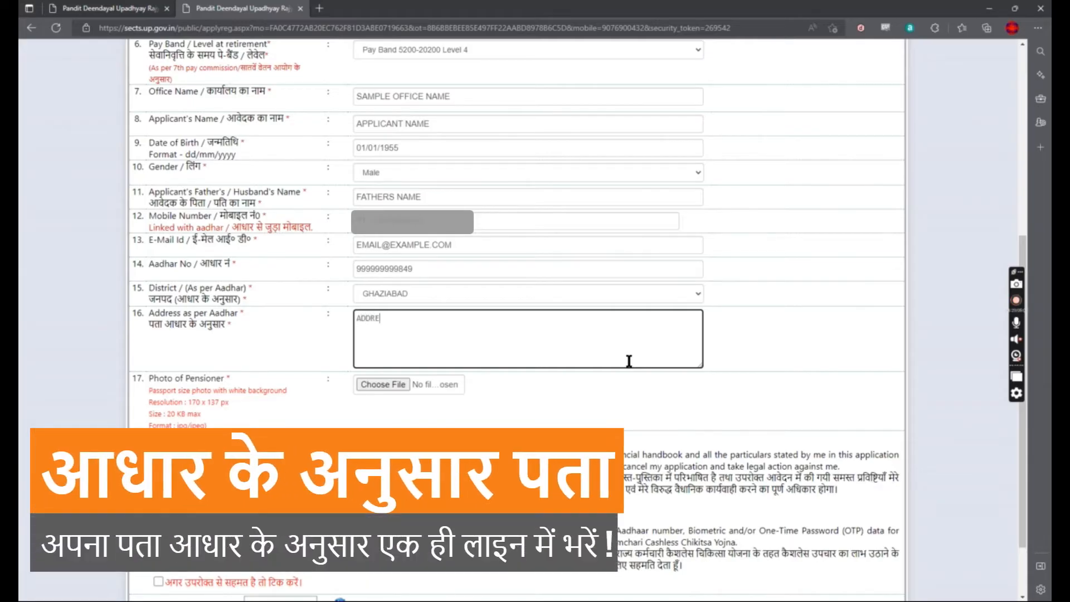
text(SS LINE 1, ADDRESS LINE 2)
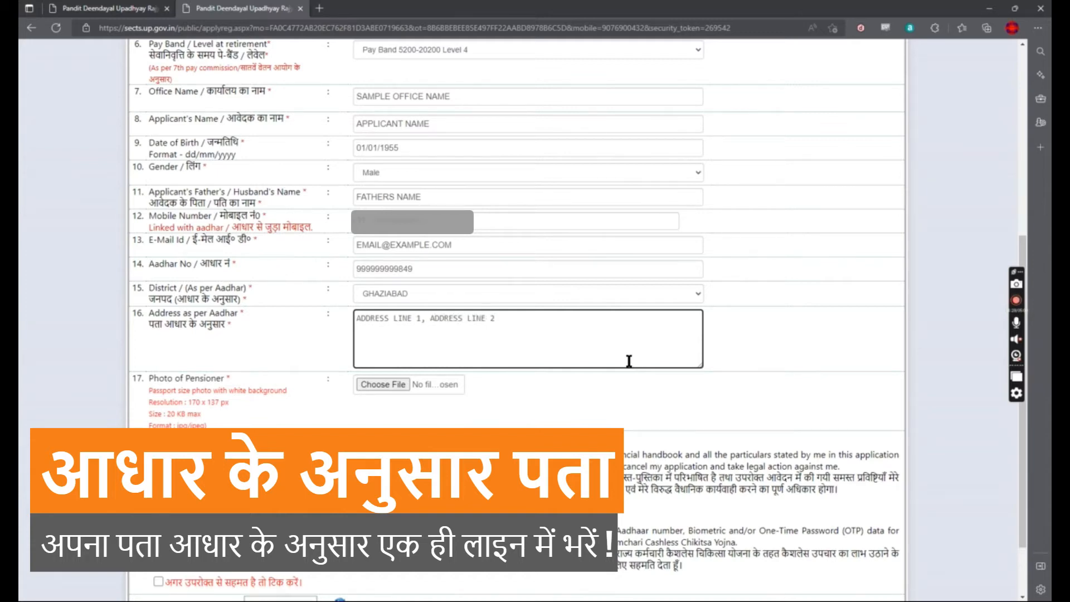
text(, ADDRESS LINE 3, DO NOT )
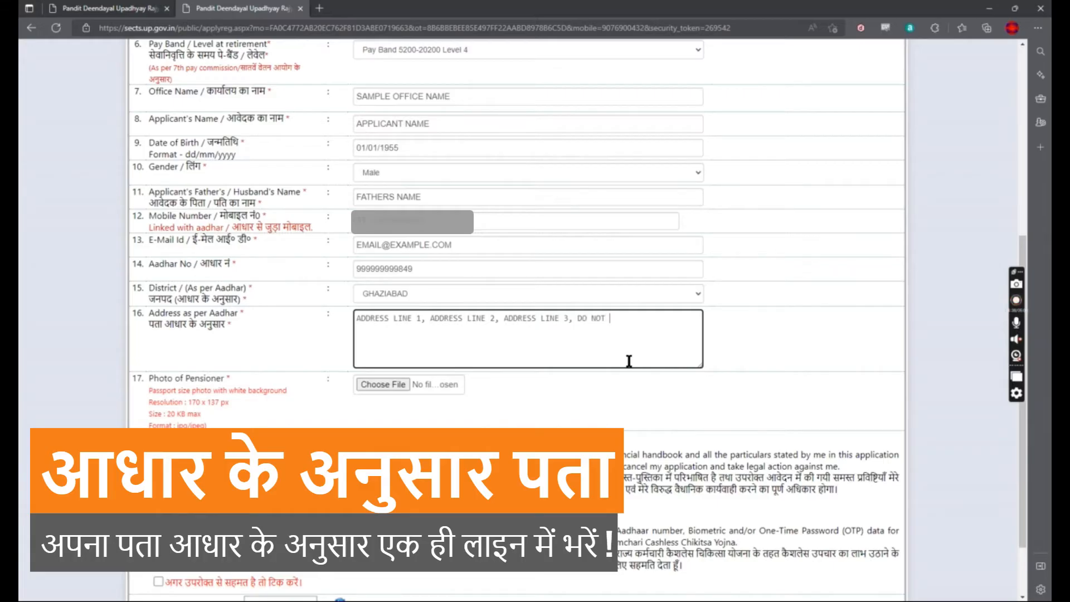
text(PRESS ENTER)
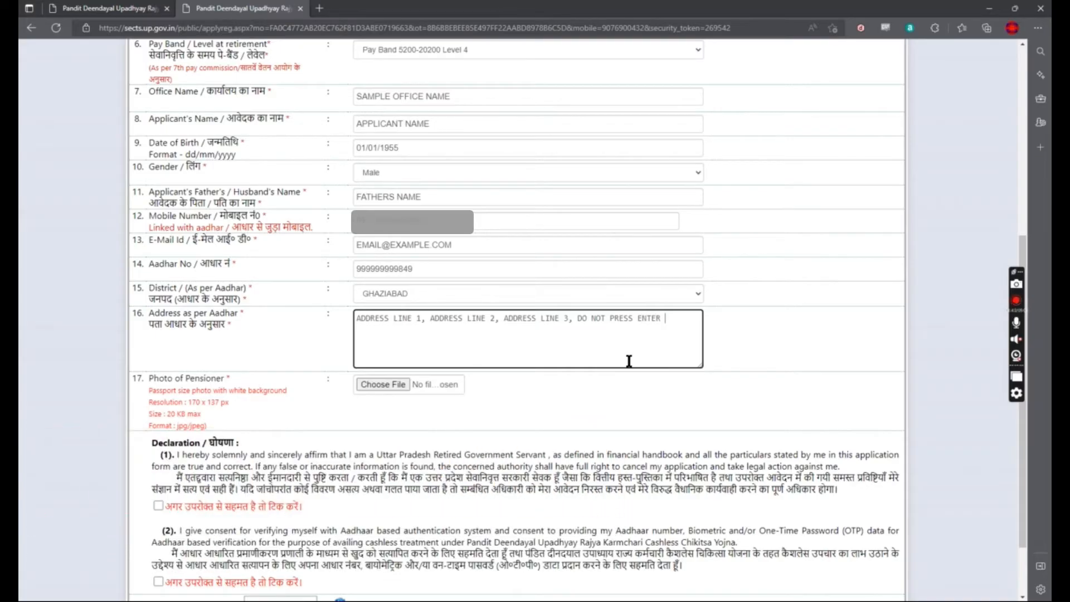
text( OR ANTER)
key(BackSpace)
key(End)
text(ER ANY SPECIAL CHARAC)
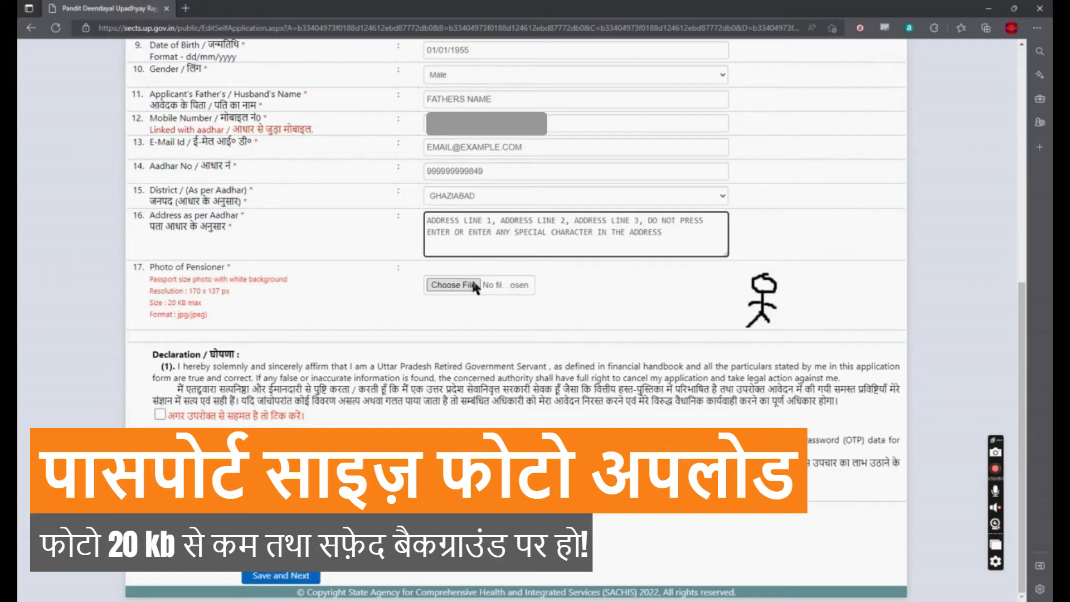
Step: Attach emp.jpg as the pensioner's photo, tick the declaration and enter the verification code
click(461, 290)
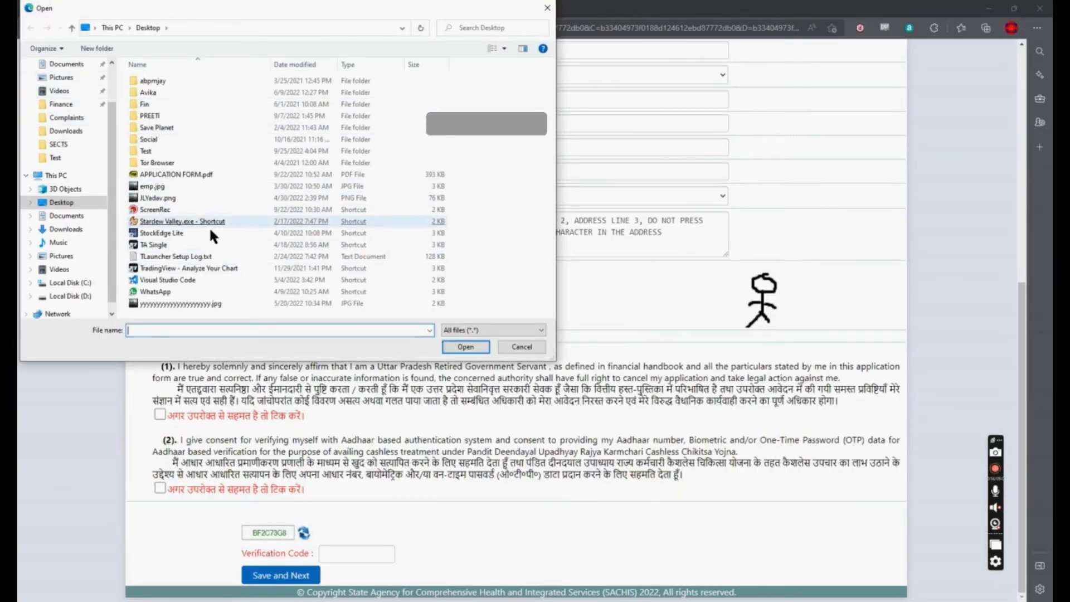
double_click(202, 186)
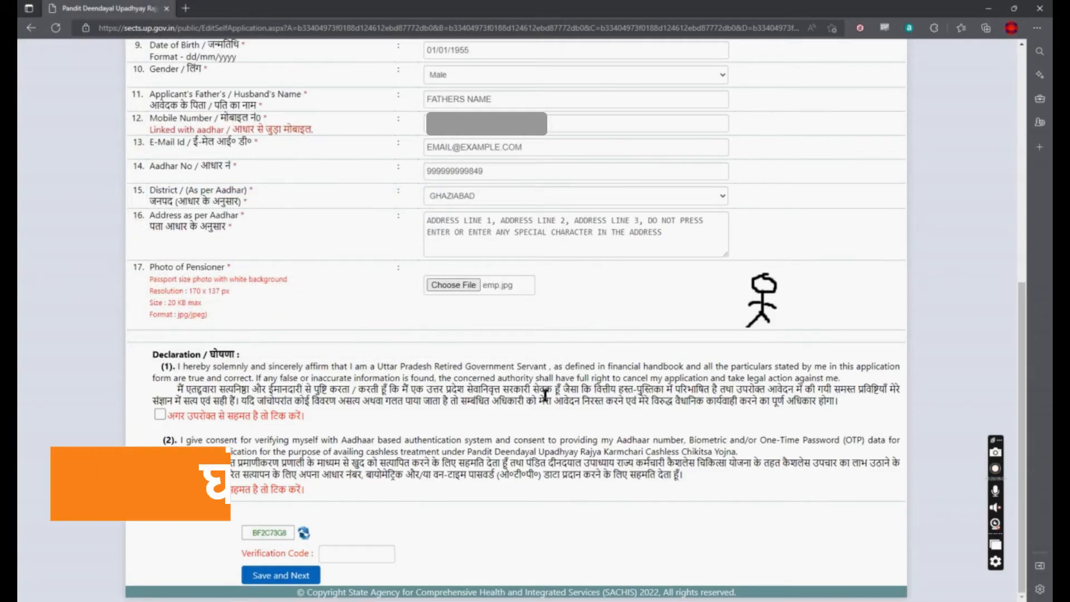
click(160, 414)
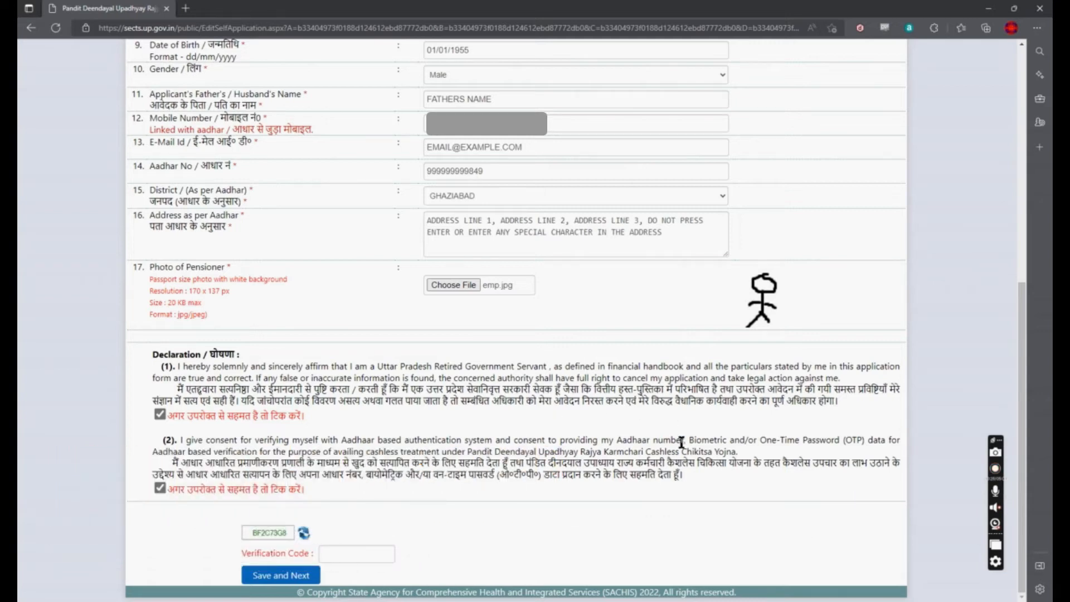
click(342, 553)
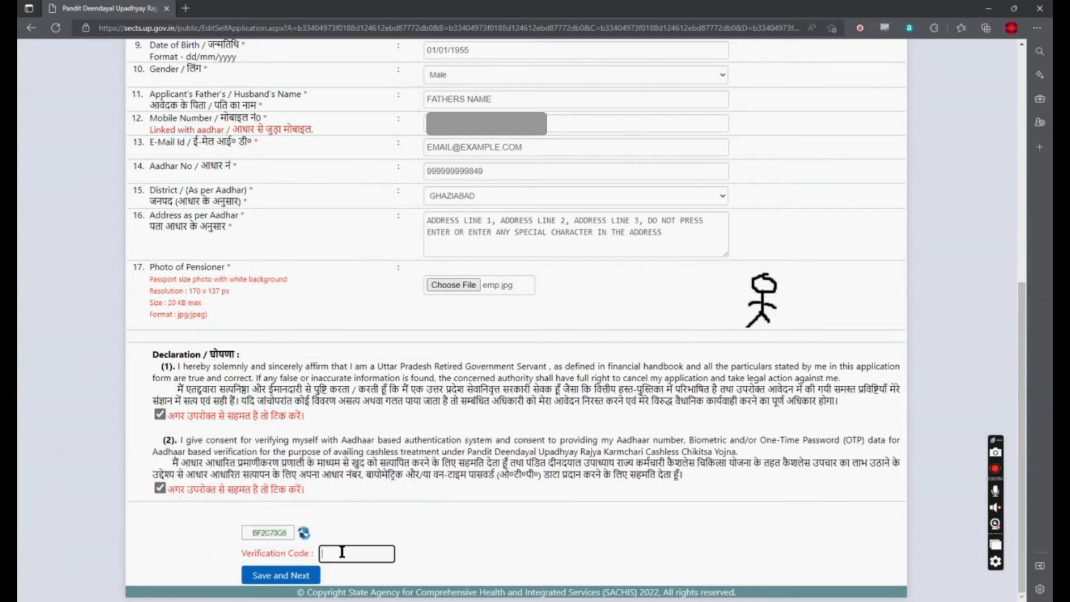
text(BFC73G8)
Step: Save and confirm the application, then reopen it for editing from the registration preview
click(295, 578)
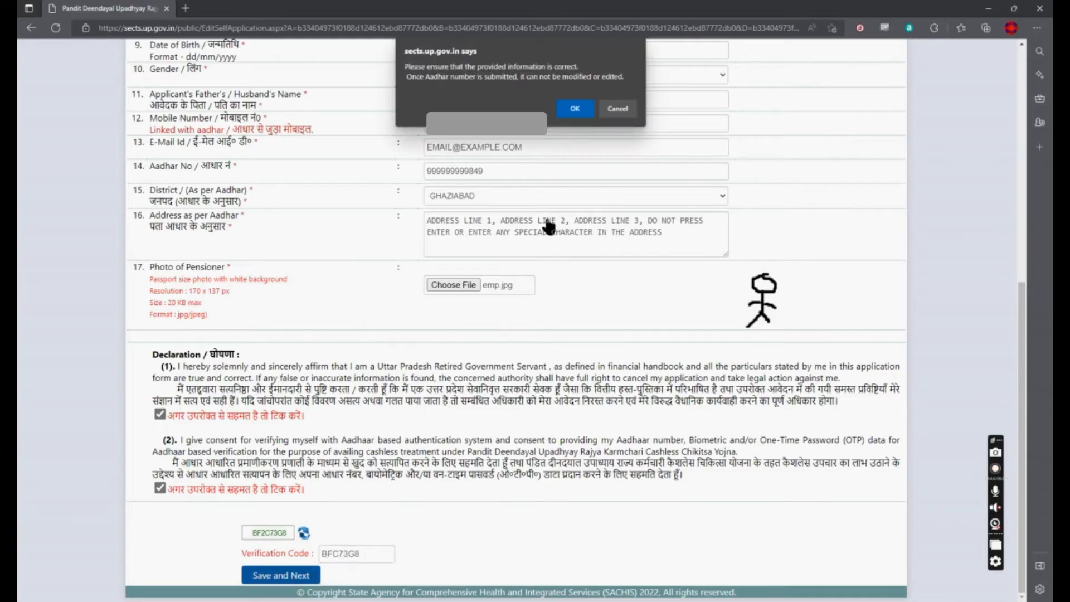
click(584, 111)
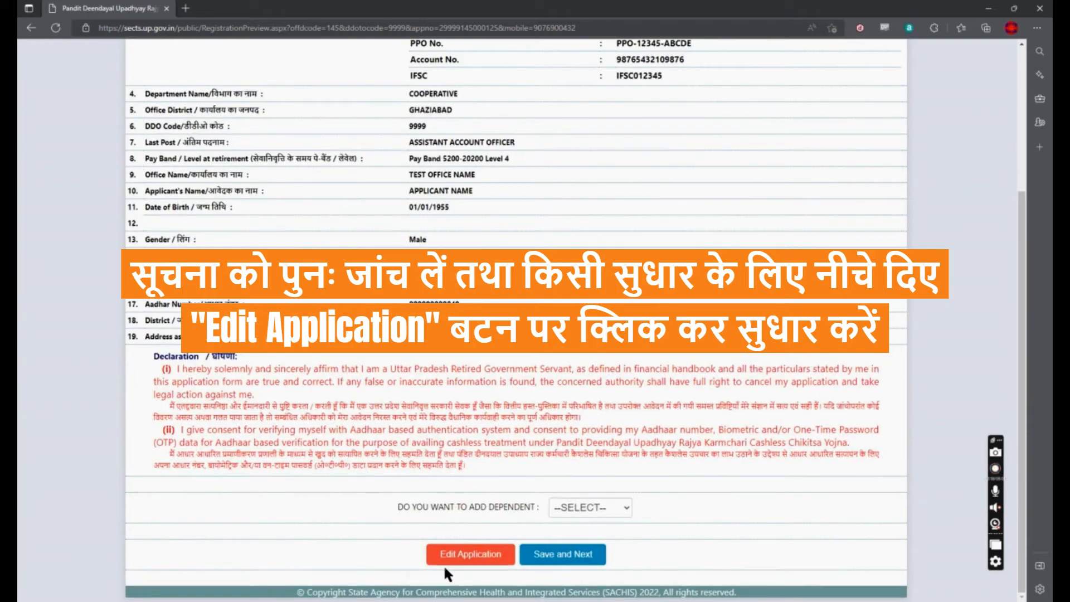
click(475, 562)
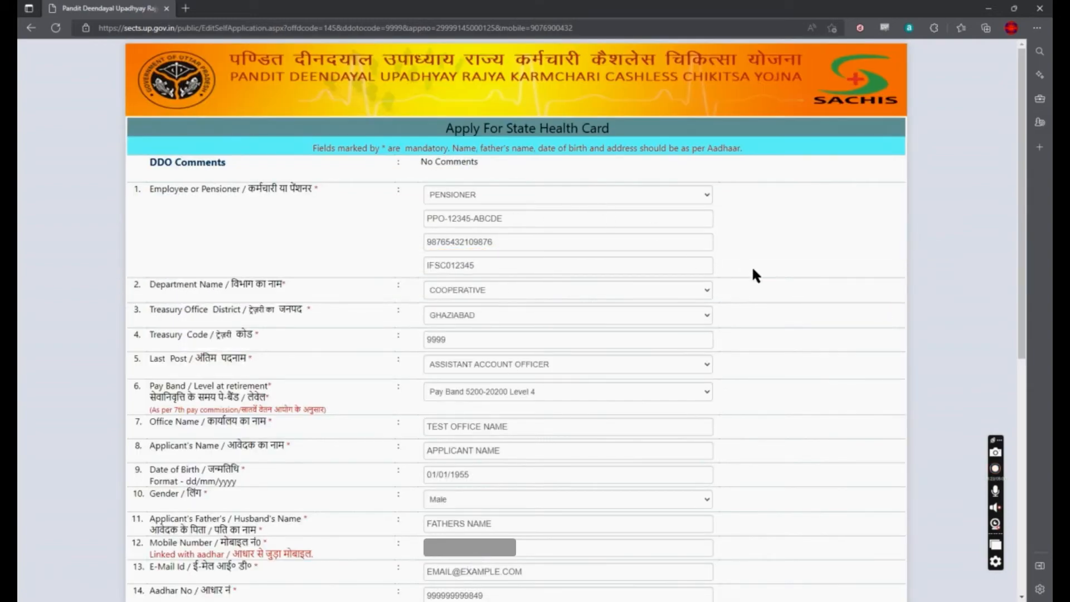
Step: Change the office name to TESTING OFFICE NAME, tick both declarations, enter the code and re-save
click(582, 426)
text(ING)
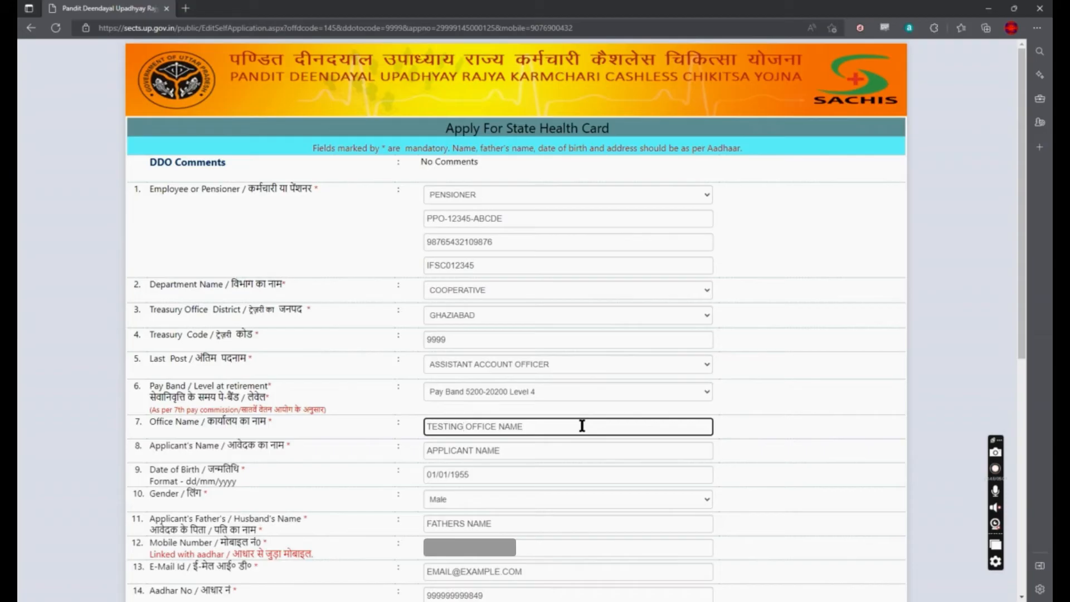
scroll(582, 426, down, 8)
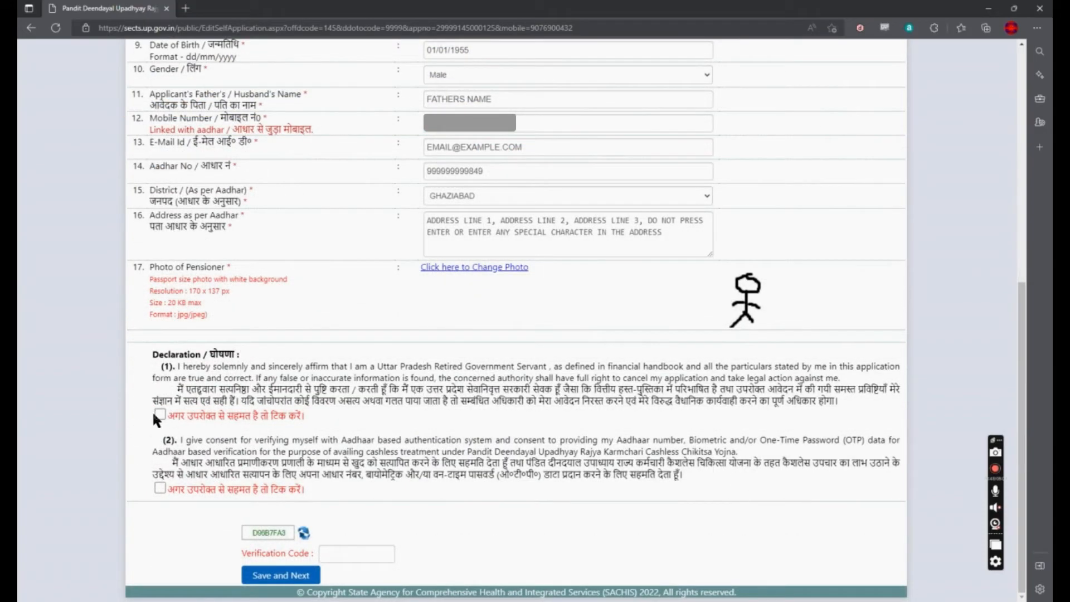
click(159, 414)
click(161, 488)
click(353, 550)
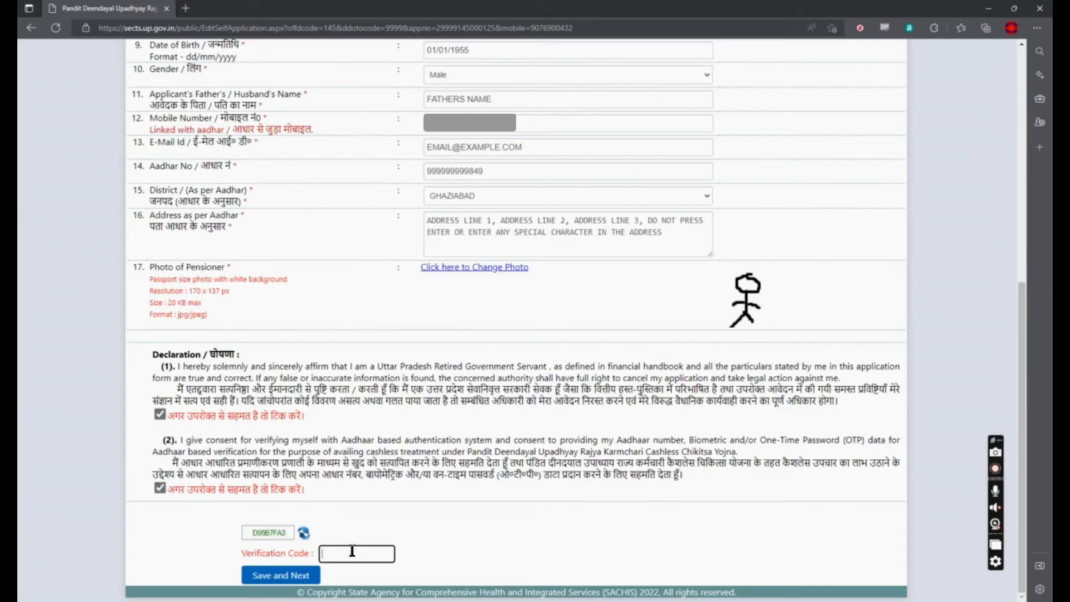
text(D96B7FA3)
click(276, 579)
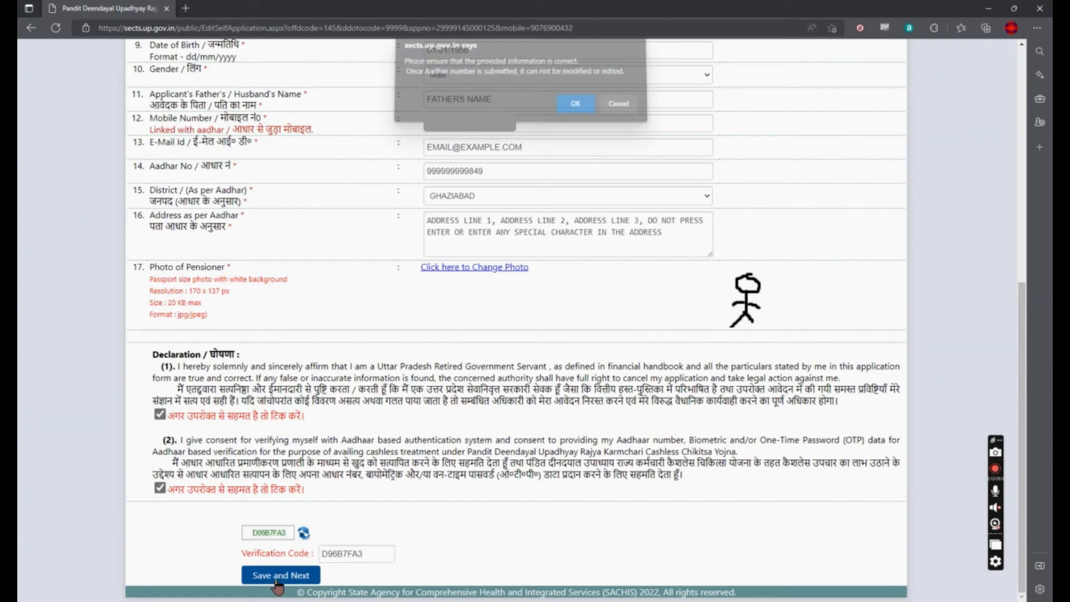
click(576, 108)
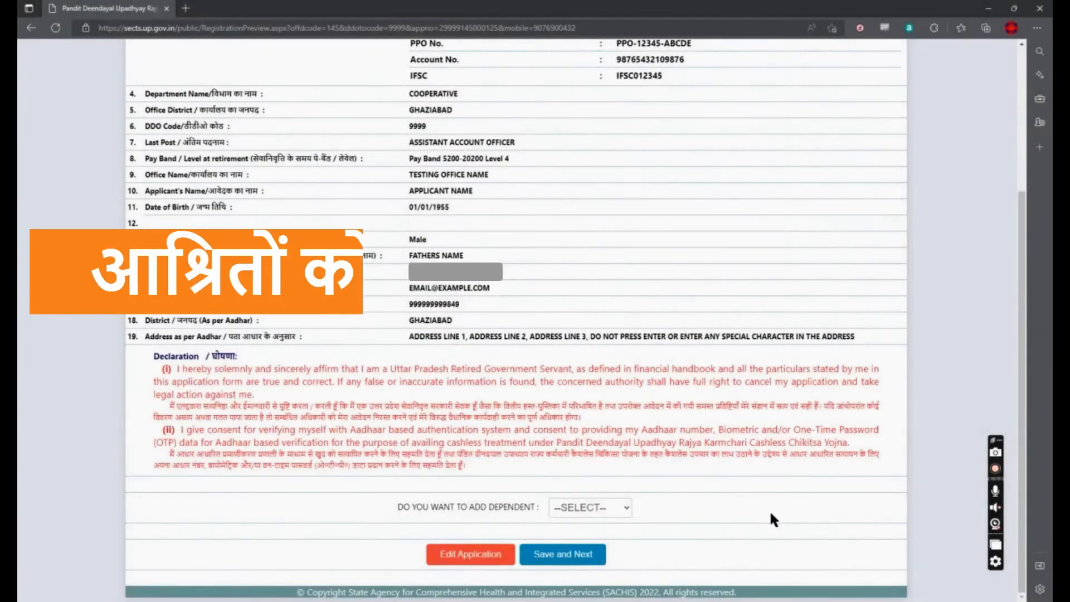
Step: Answer Yes to 'Do you want to add dependent' and save to reach the Add Dependents form
drag(395, 508, 547, 508)
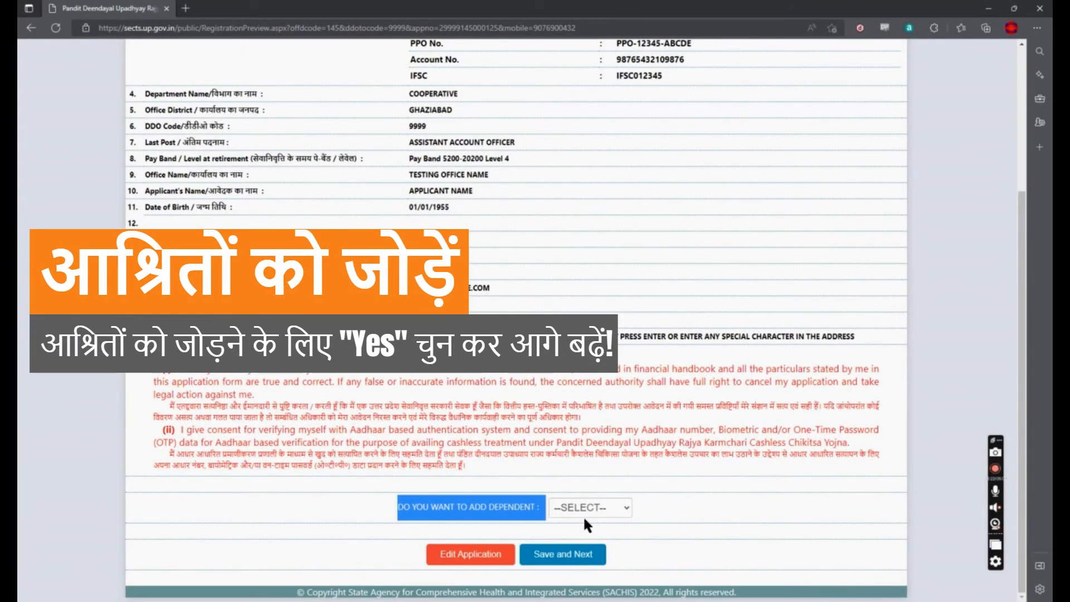
click(682, 506)
click(620, 509)
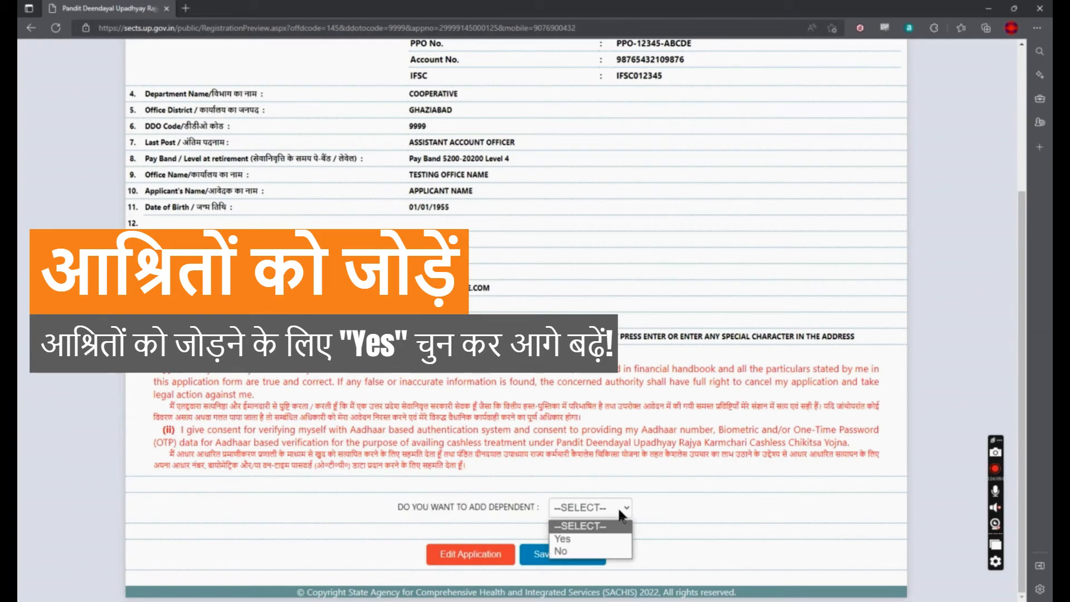
click(583, 542)
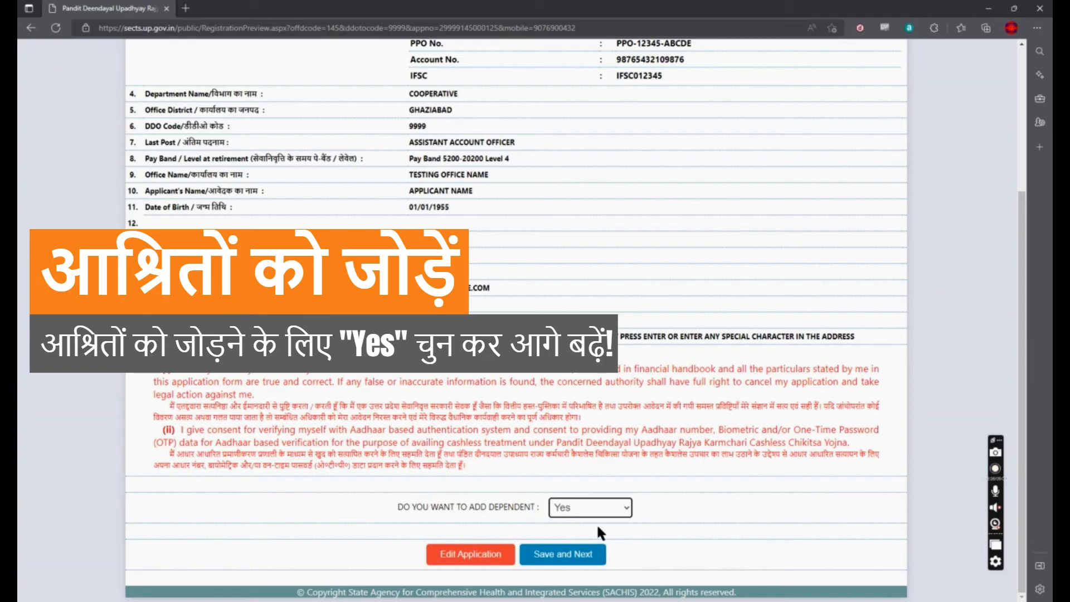
click(562, 557)
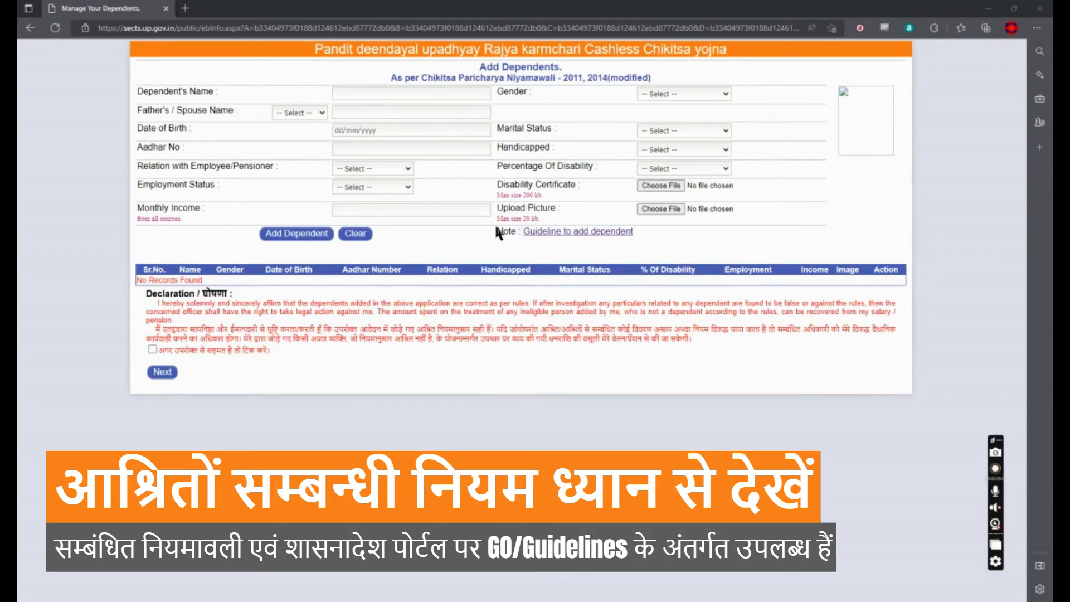
drag(496, 229, 661, 229)
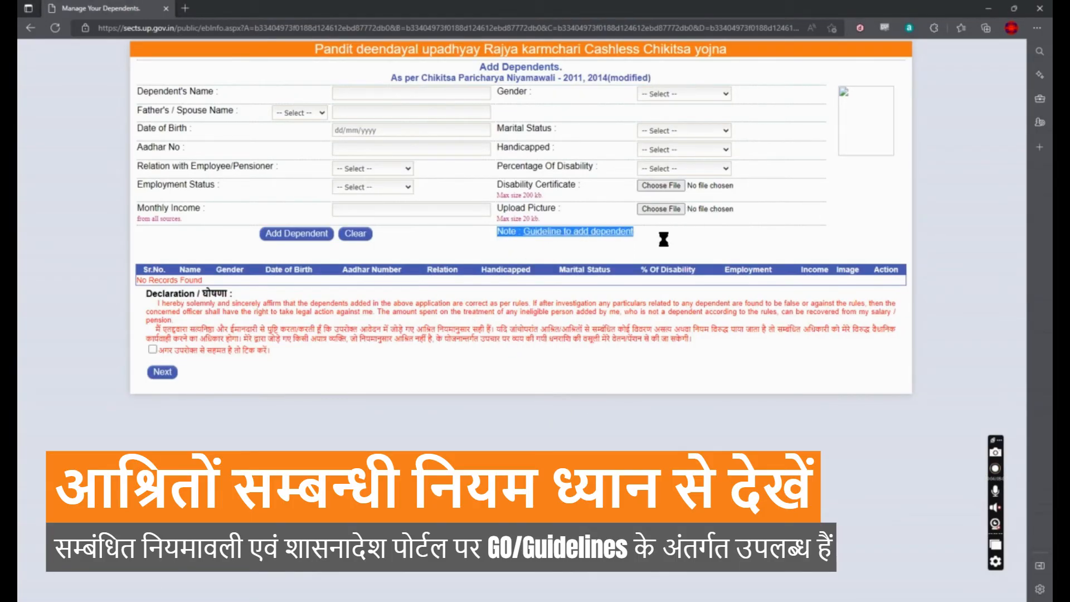
click(664, 238)
click(569, 233)
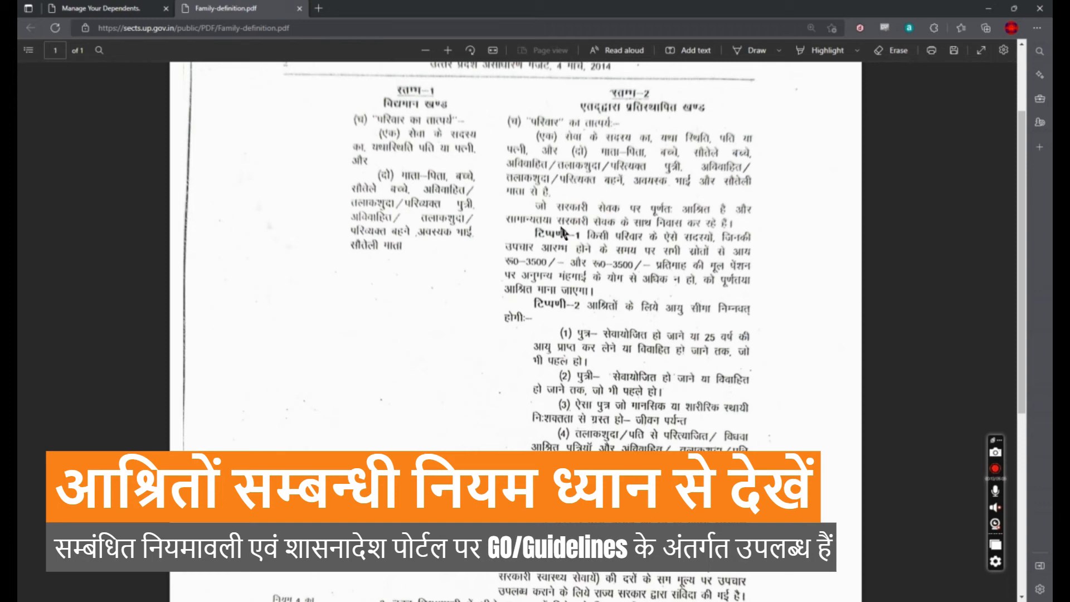
ctrl+scroll(728, 151, up, 2)
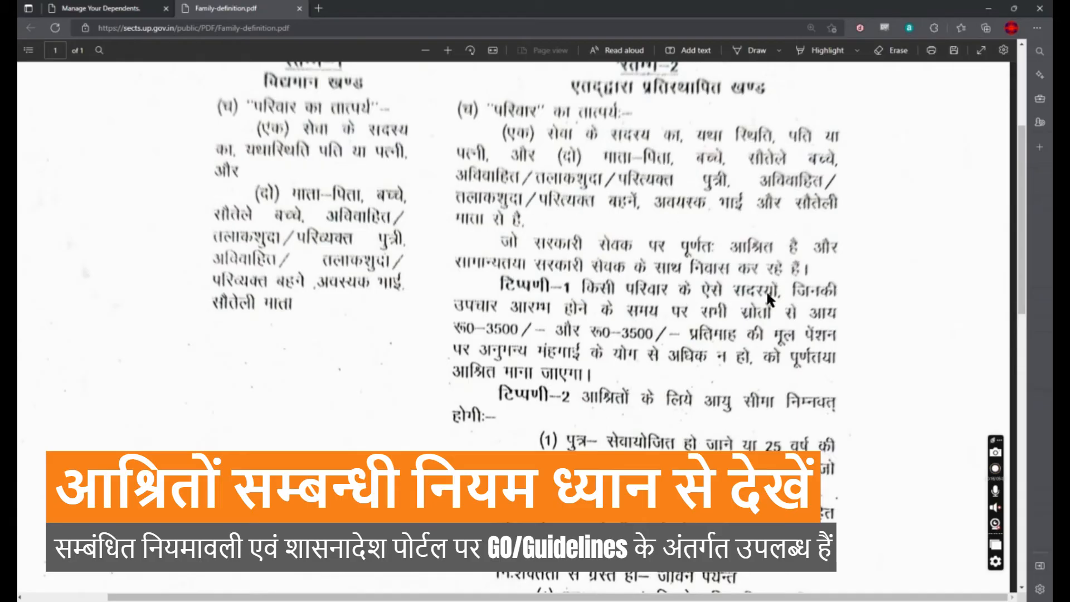
scroll(736, 345, down, 5)
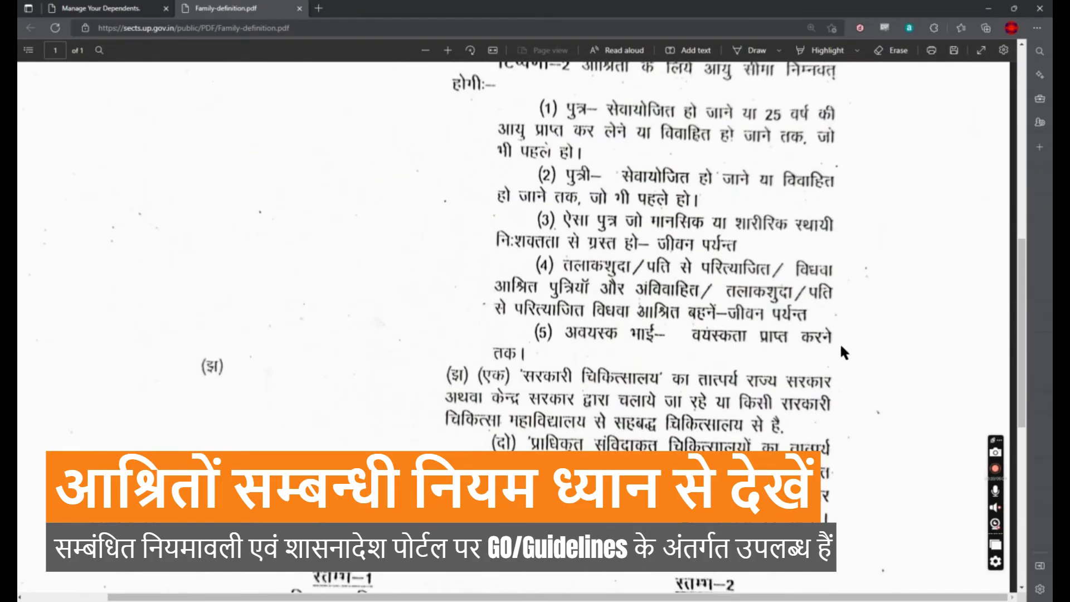
scroll(716, 229, up, 5)
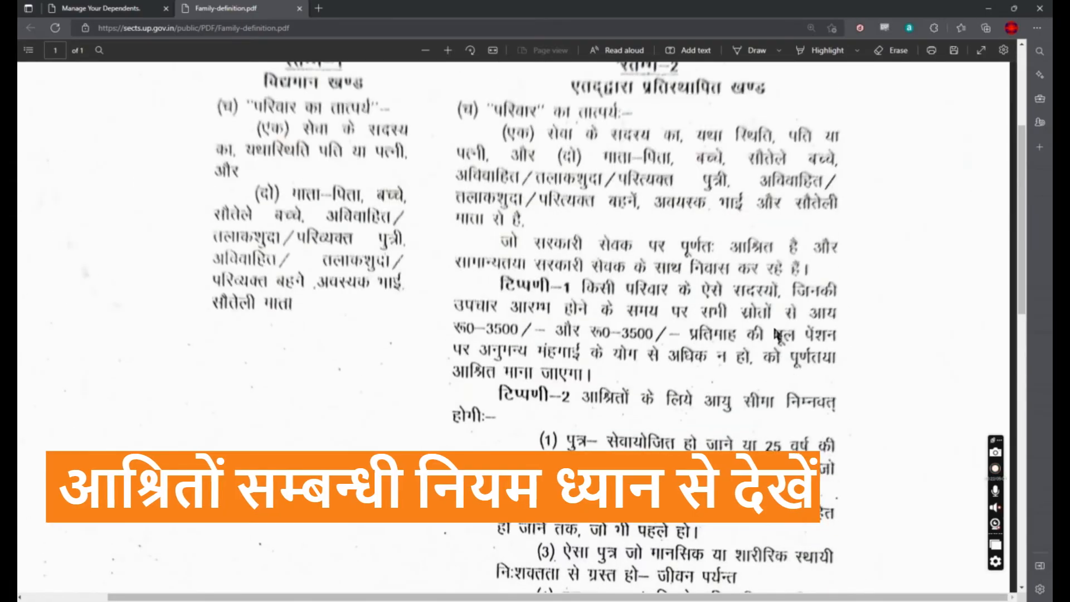
Step: Enter DEPENDENT A as female, with the applicant as spouse and birth date 01/01/1960
click(299, 9)
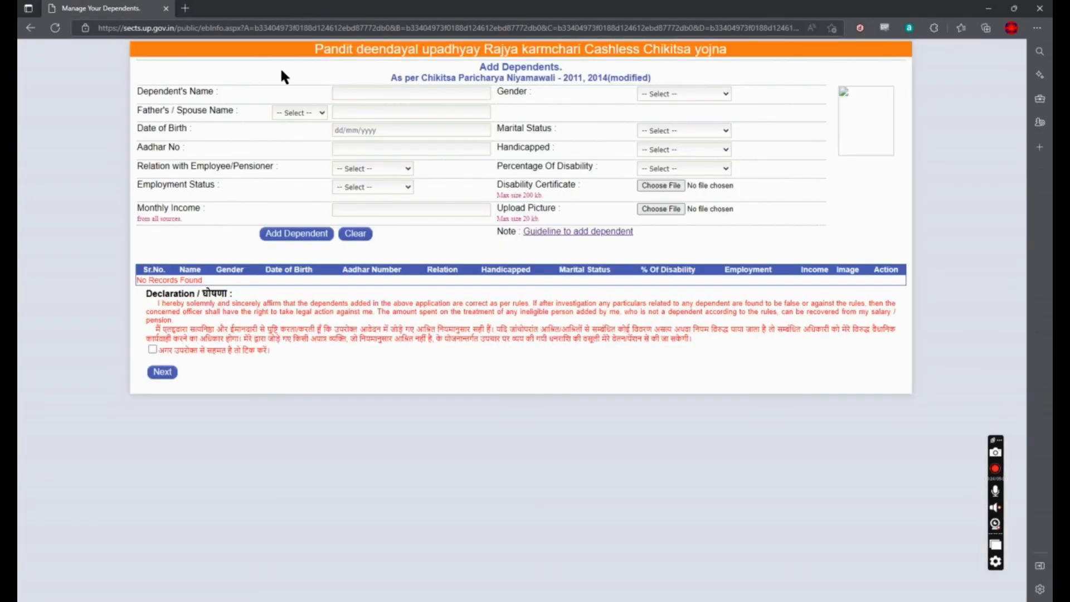
click(377, 91)
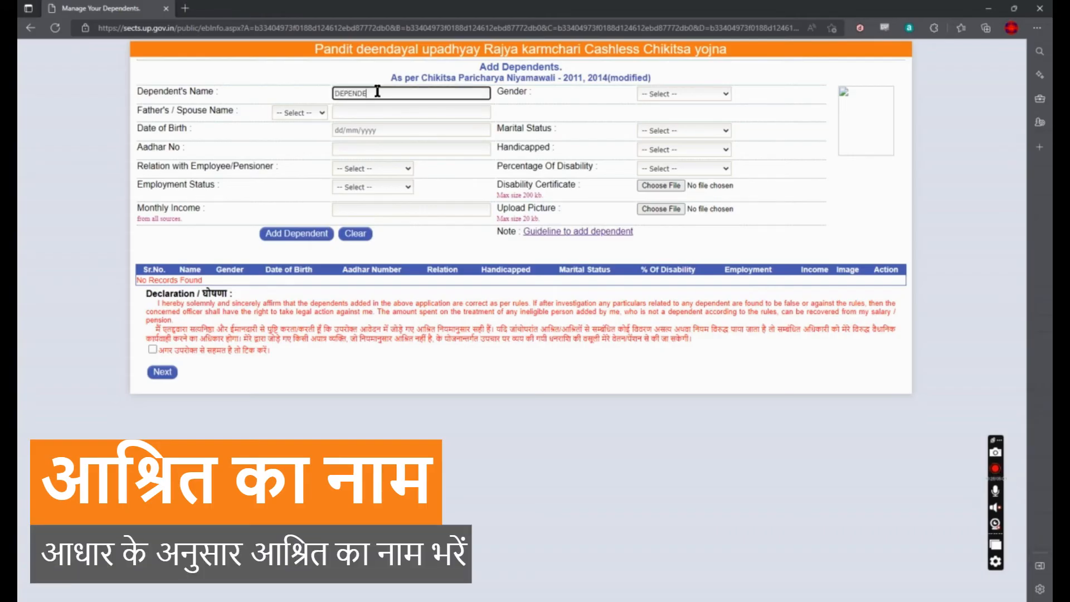
key(Tab)
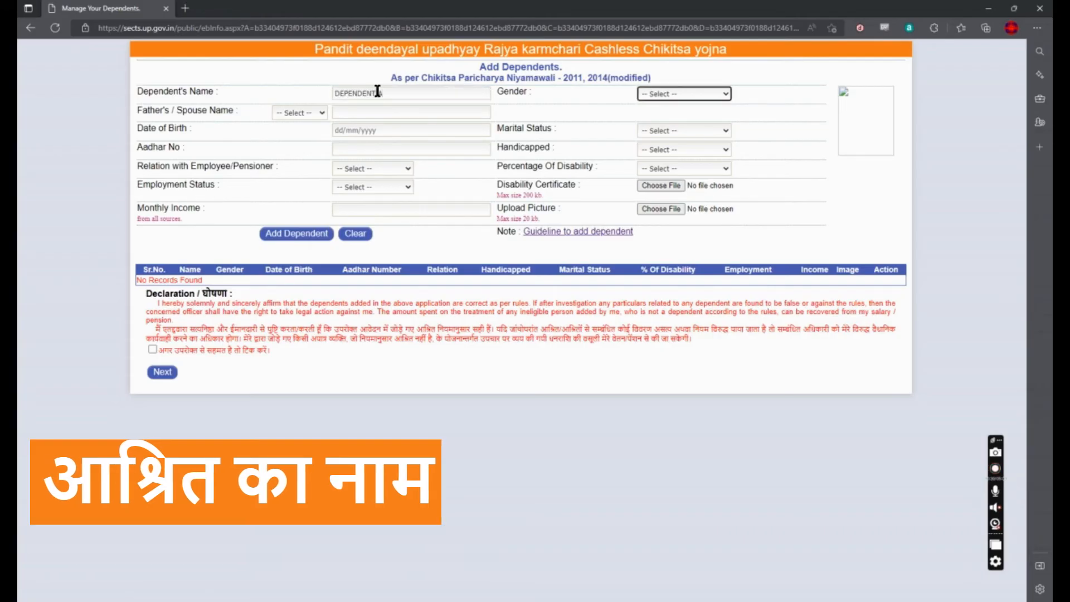
click(674, 92)
click(639, 128)
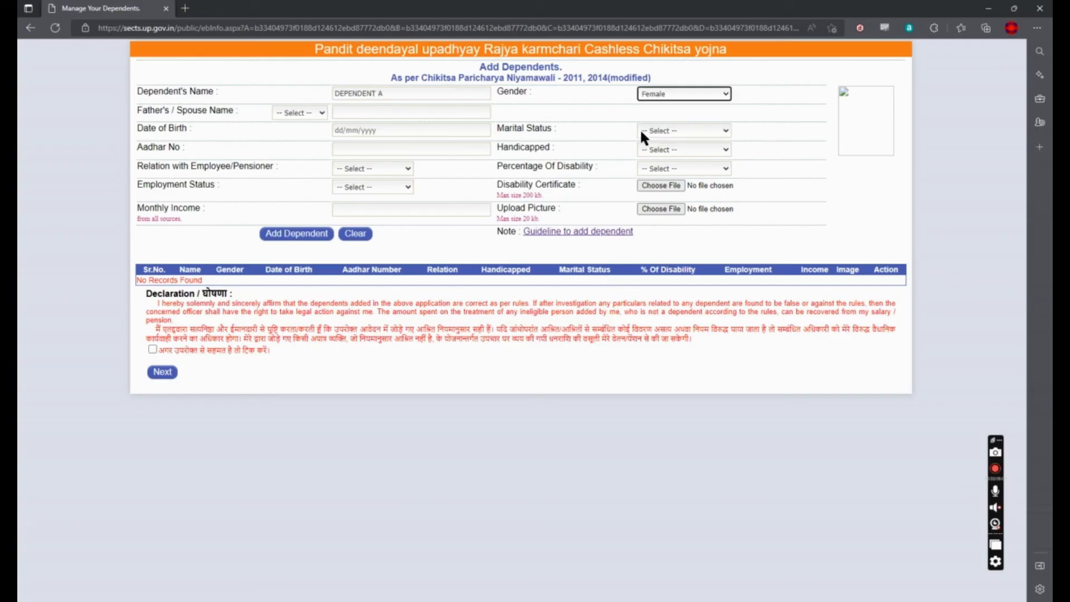
click(316, 112)
click(290, 140)
click(380, 113)
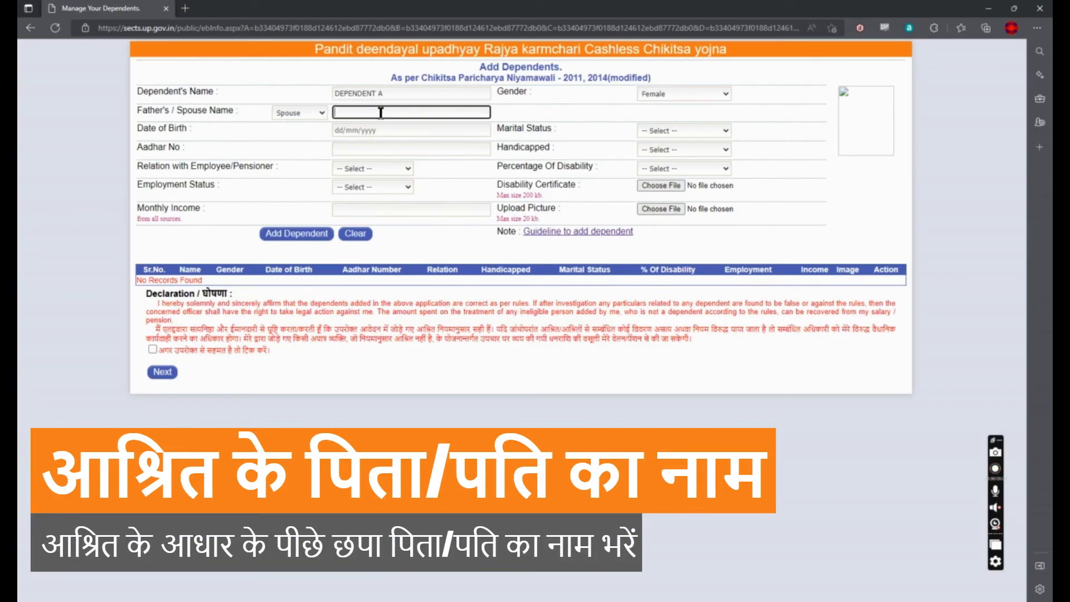
text(APPLICA)
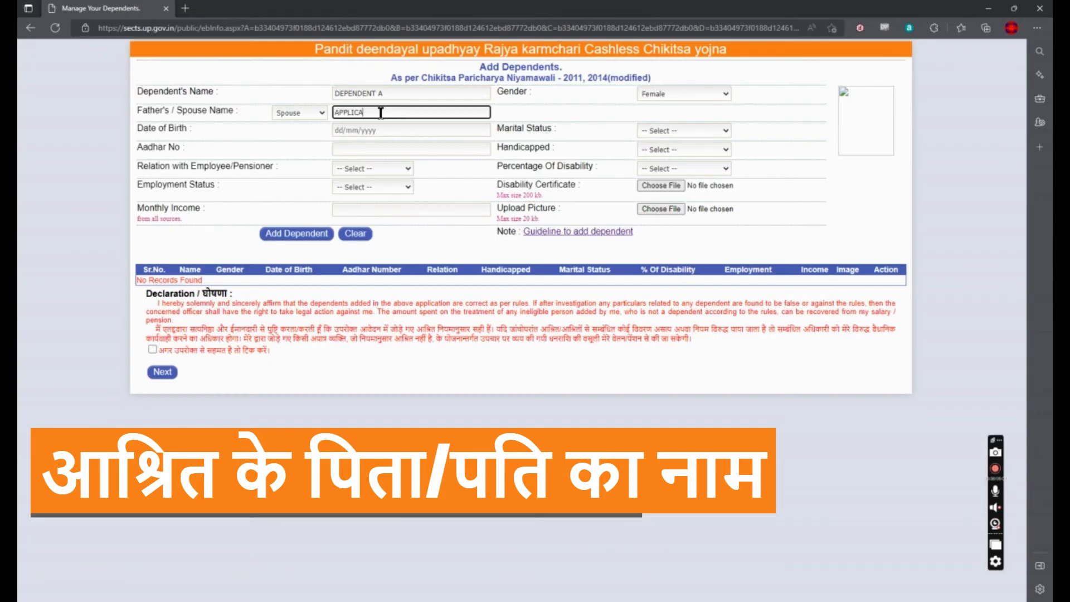
text(NT NAME)
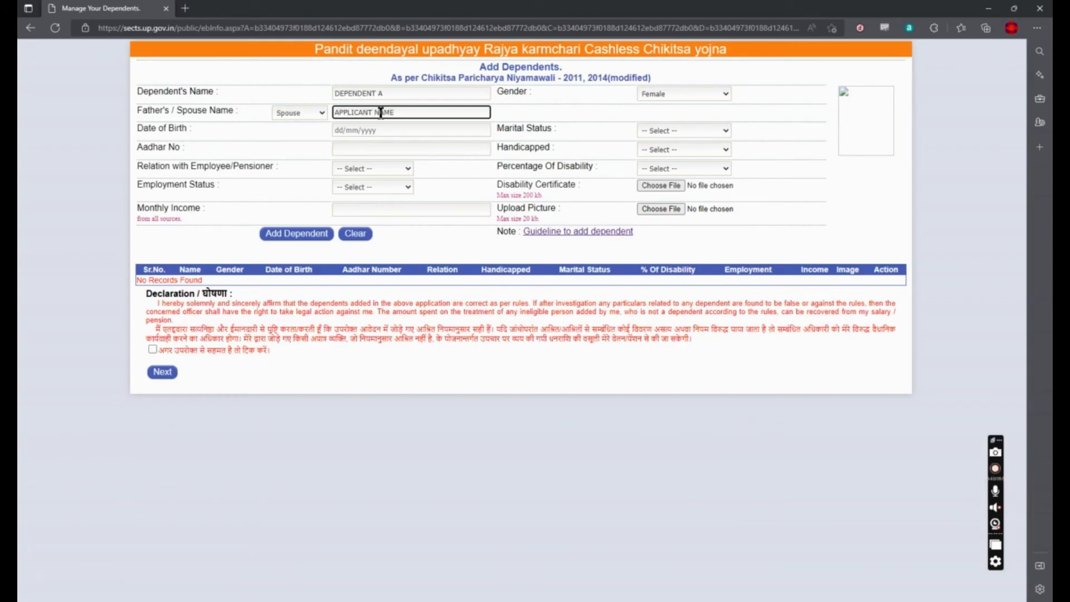
click(443, 130)
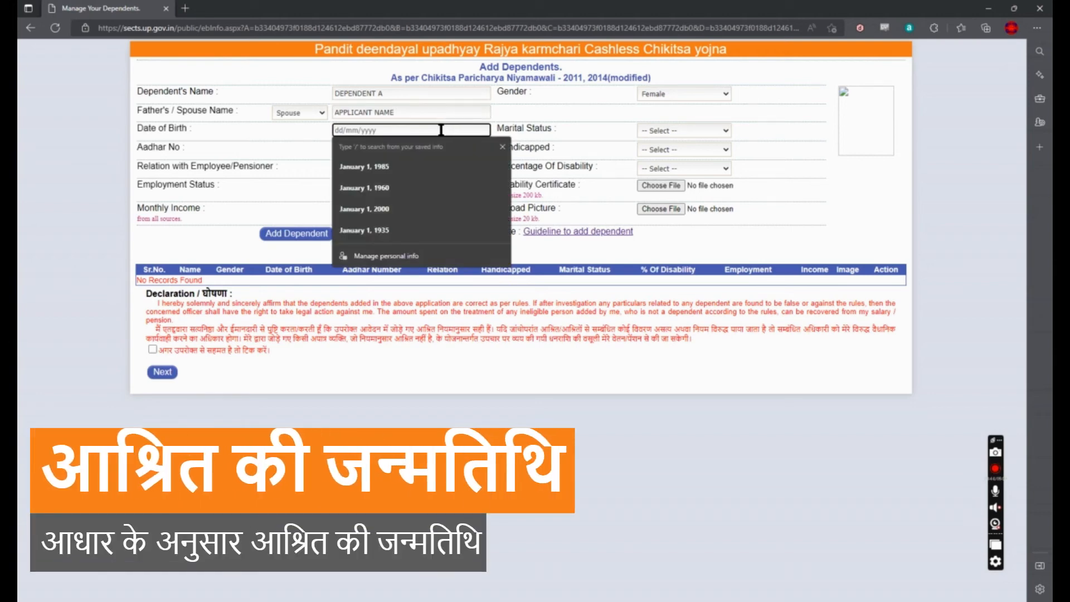
click(406, 196)
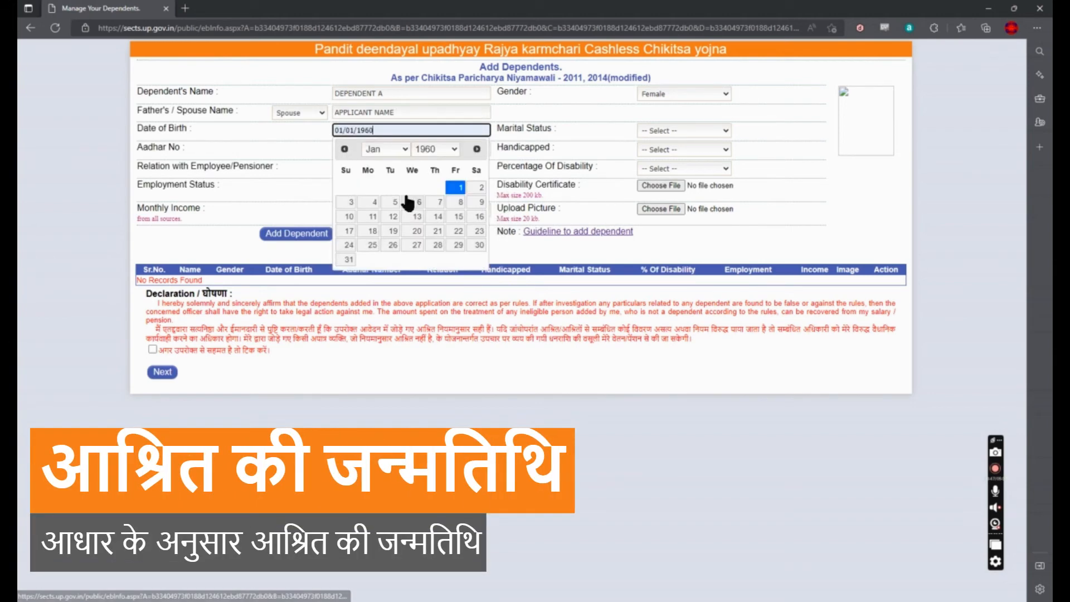
click(451, 189)
Step: Set her as Married, not handicapped, relation WIFE, Employed, with monthly income 20000
click(666, 135)
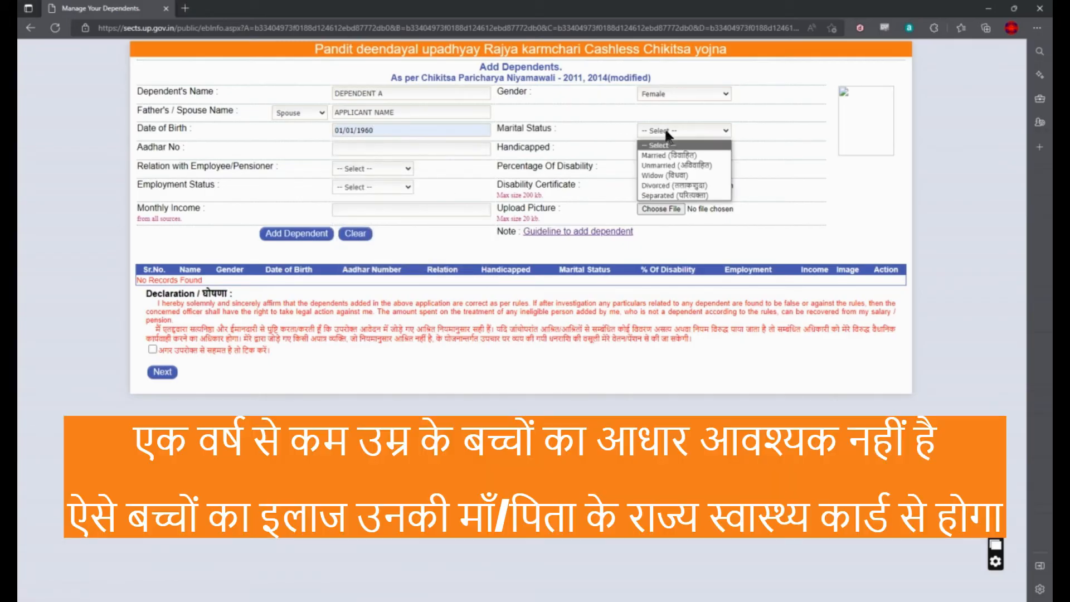
click(669, 155)
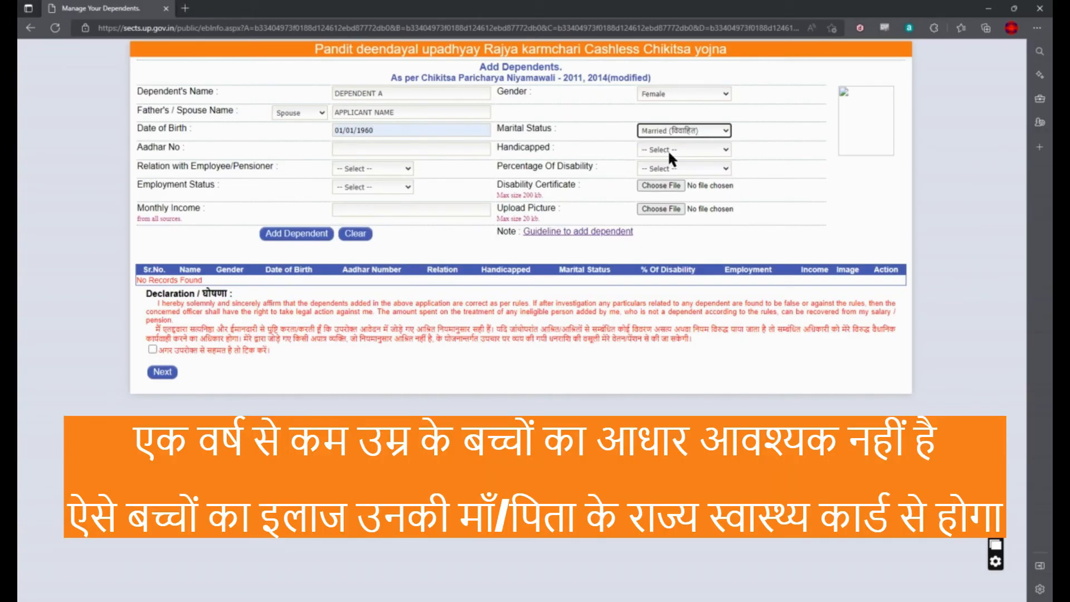
click(379, 154)
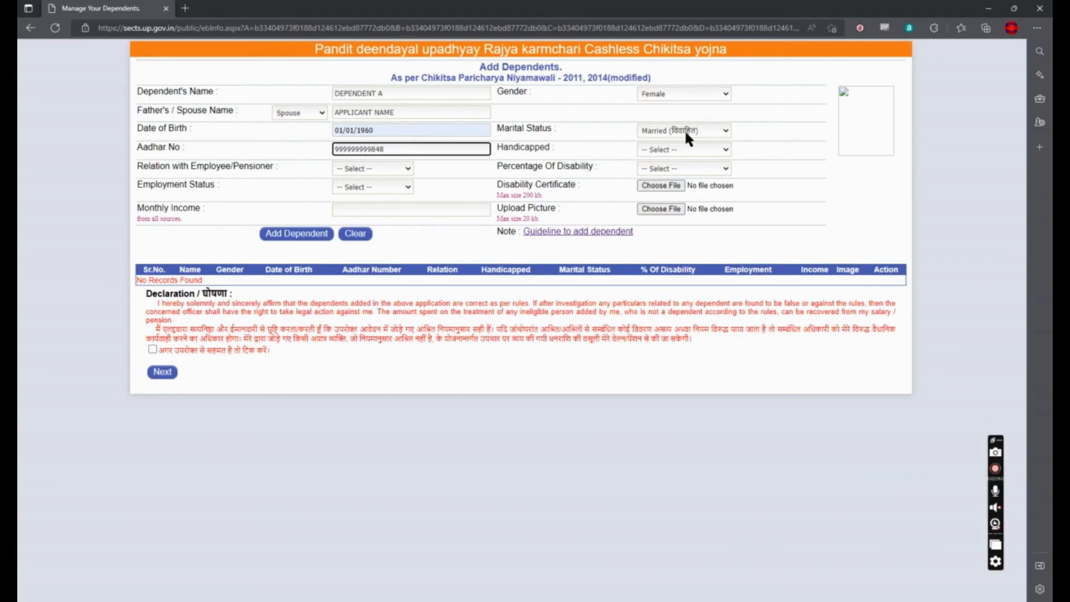
click(680, 149)
click(666, 172)
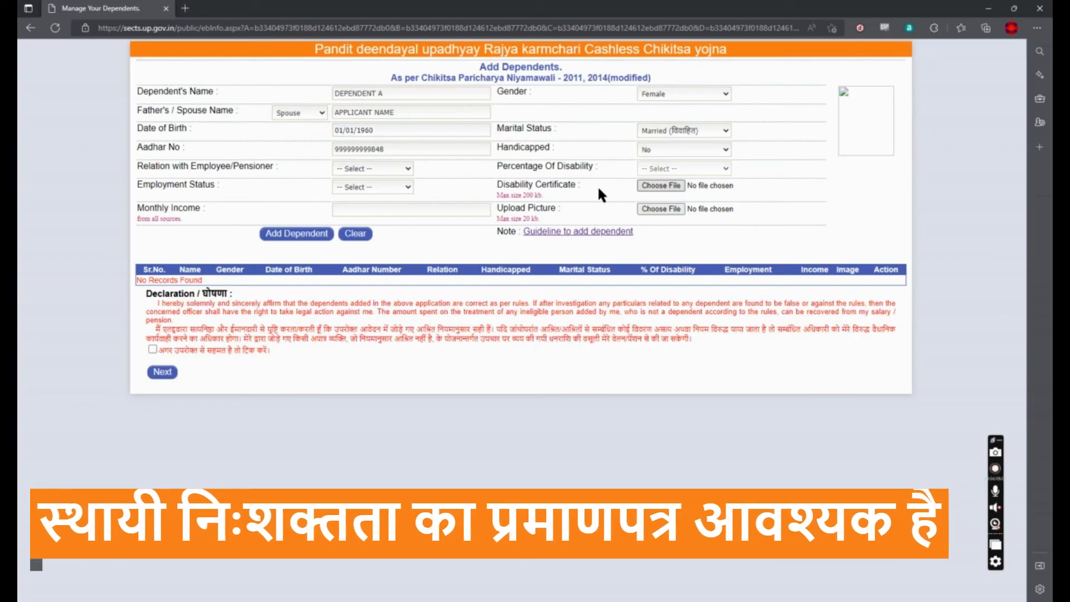
click(389, 169)
click(379, 259)
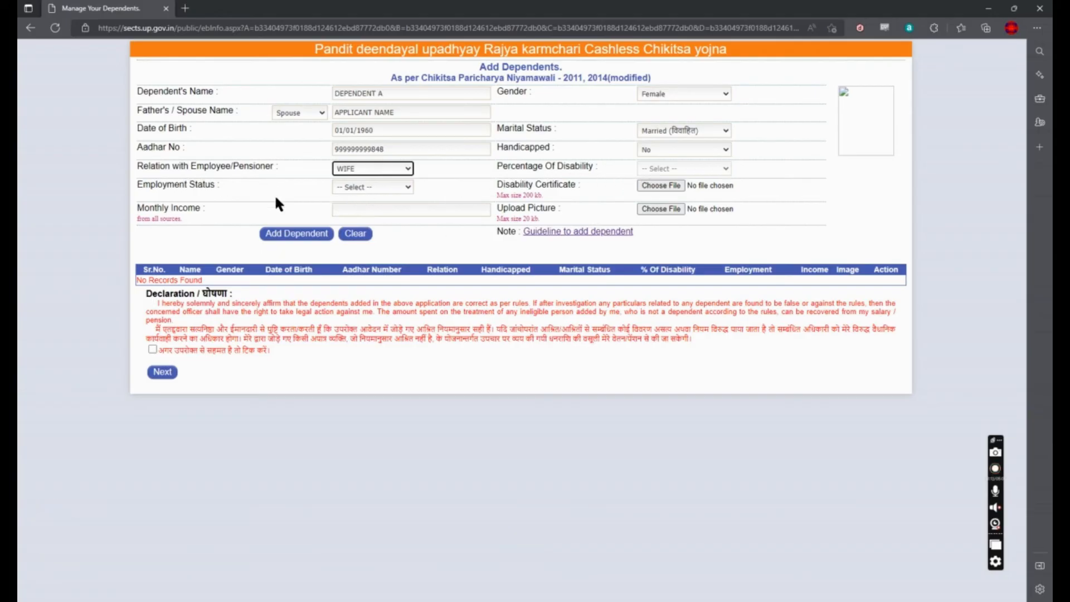
click(372, 187)
click(374, 213)
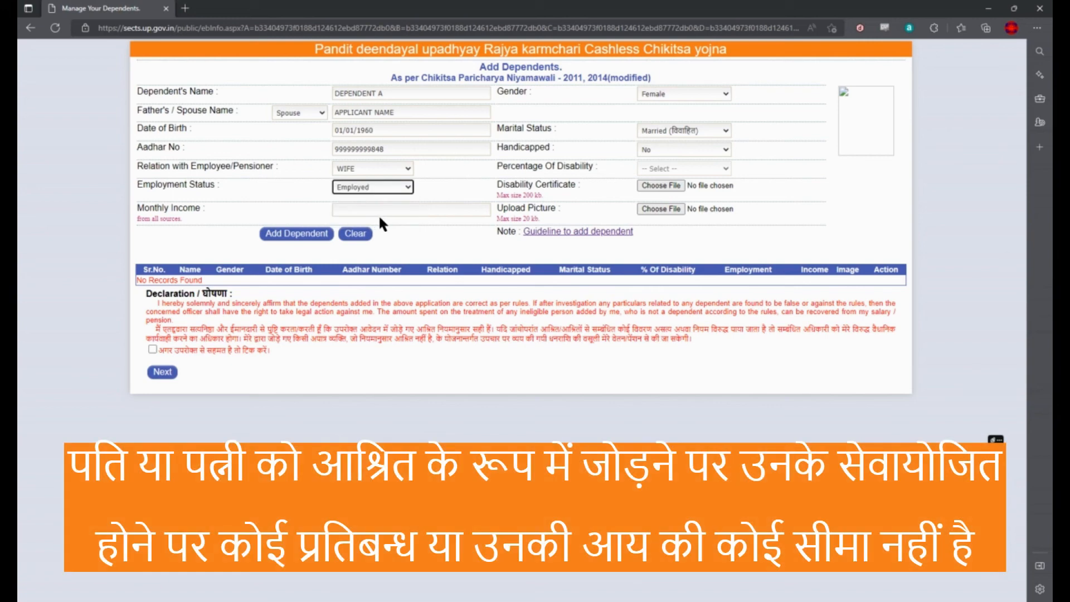
click(386, 210)
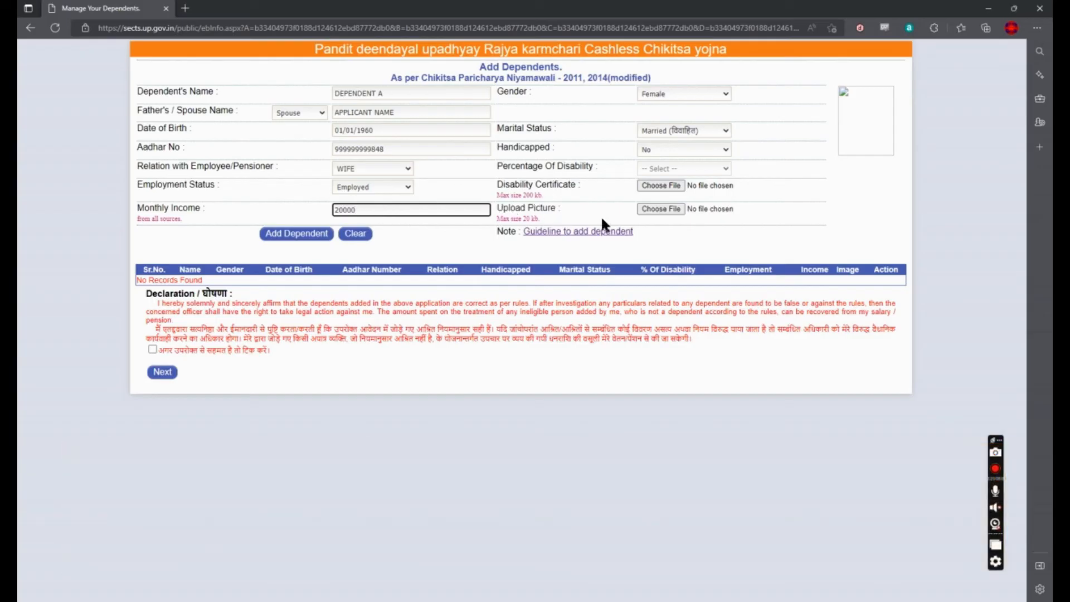
Step: Attach emp.jpg as her photo and add DEPENDENT A to the list
click(653, 208)
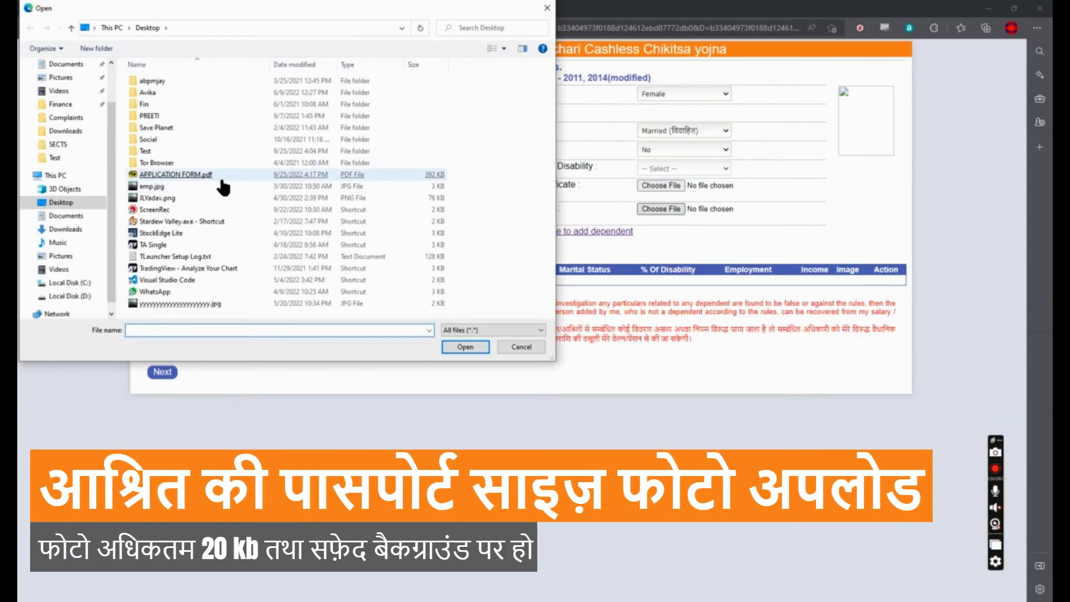
double_click(172, 187)
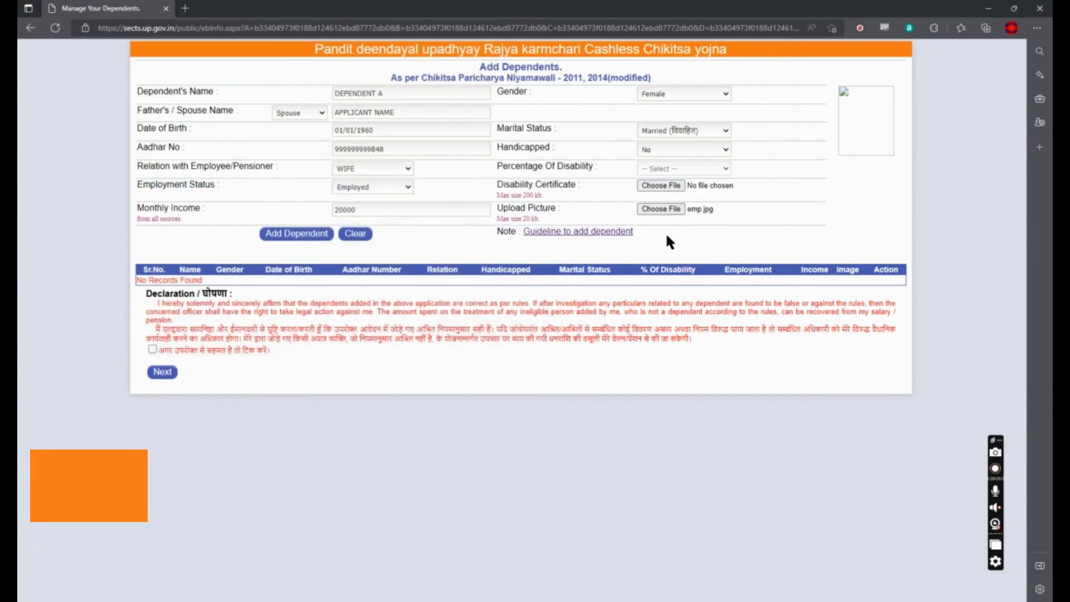
click(299, 235)
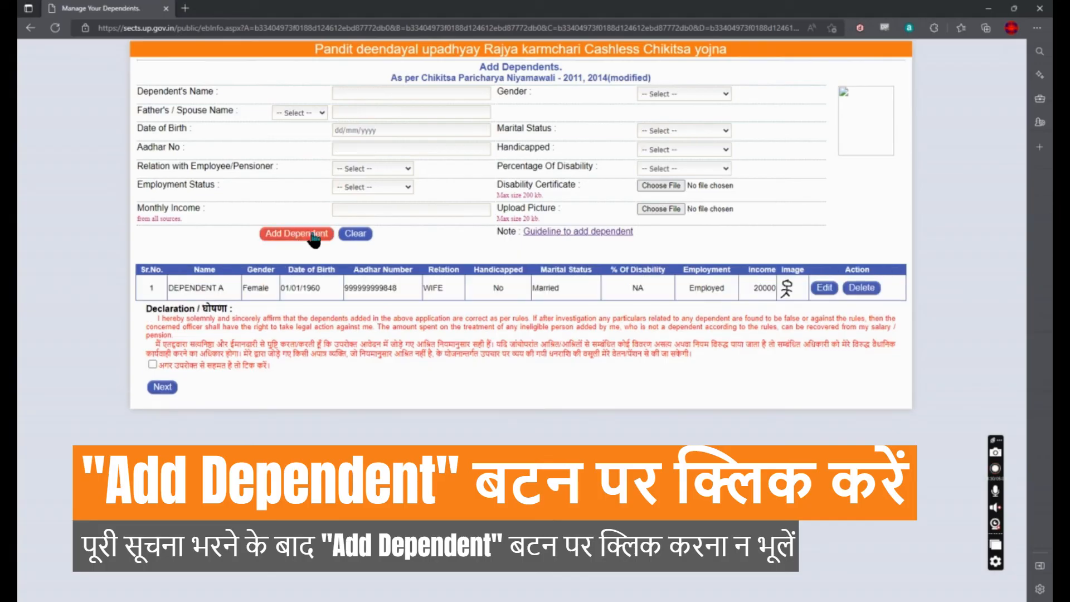
Step: Enter DEPENDENT B as male, with the applicant as father and a suggested birth date
drag(138, 281, 708, 305)
click(729, 351)
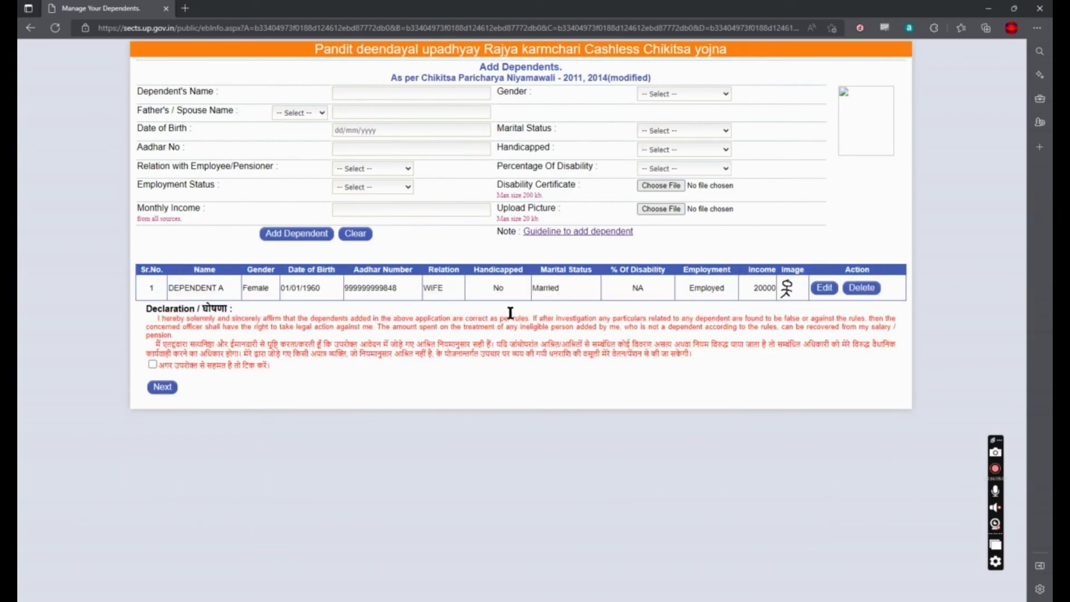
click(368, 95)
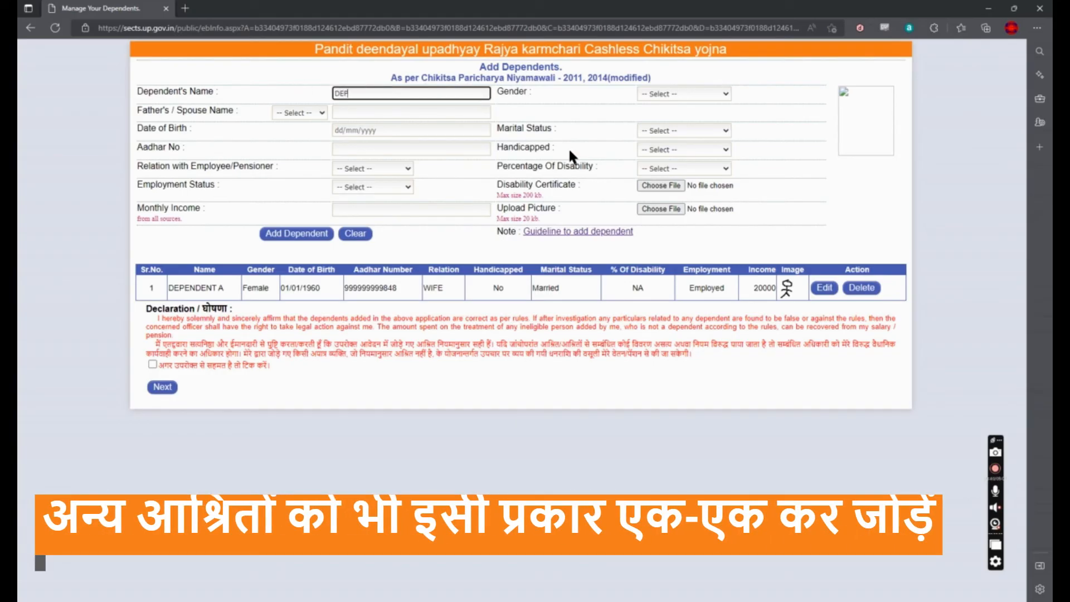
text(DEPENDEN)
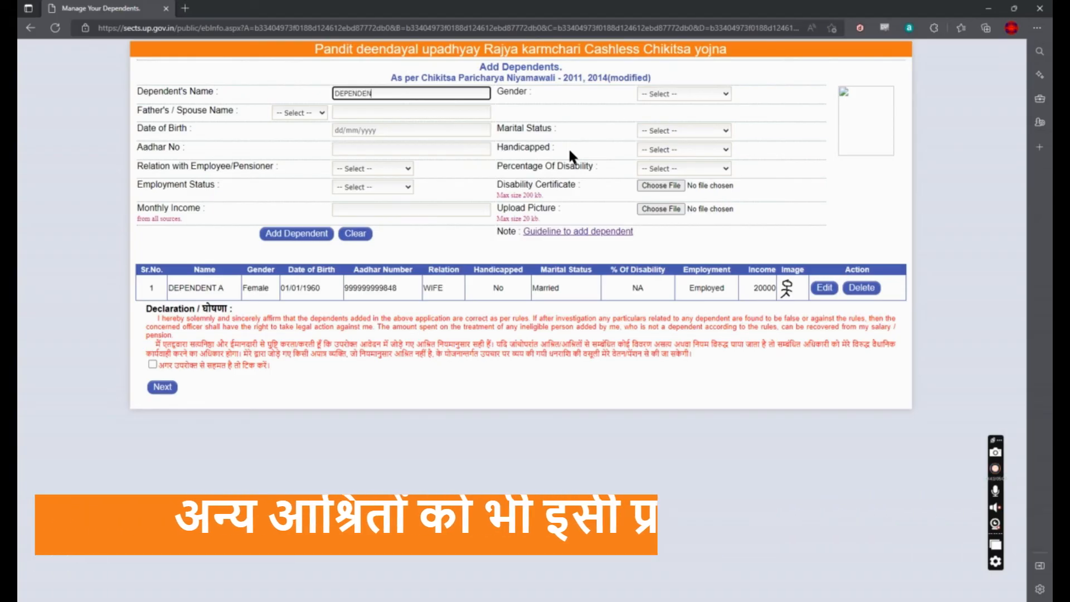
text(T B)
click(671, 95)
click(663, 117)
click(299, 113)
click(292, 135)
click(383, 115)
text(APPLICANT NAME)
click(384, 130)
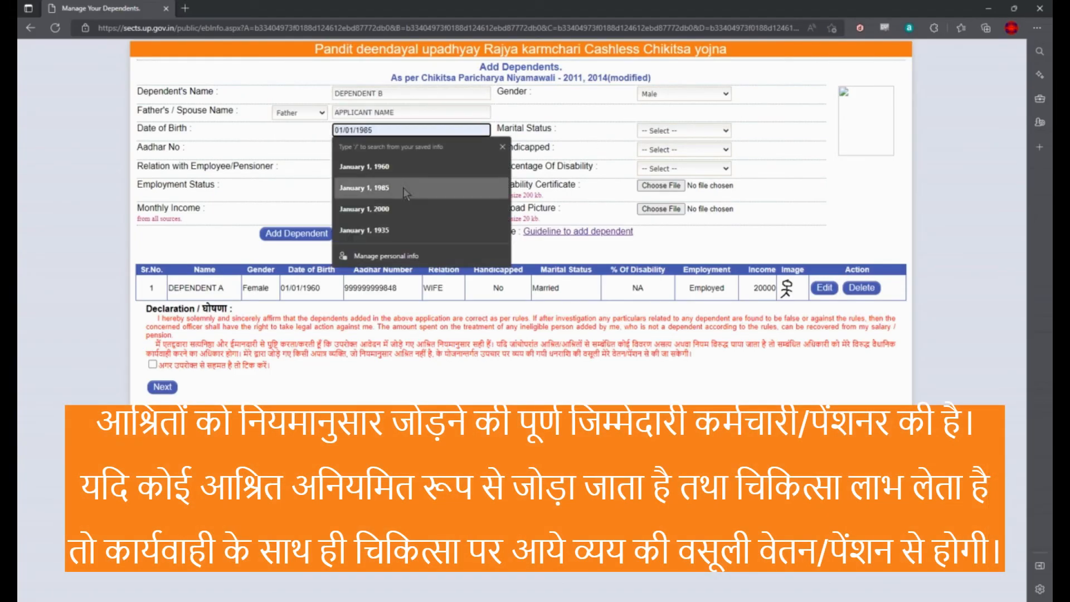
click(403, 188)
Step: Set DEPENDENT B as Unmarried, Aadhaar 99999, not handicapped, SON, Unemployed, income 0
click(681, 131)
click(672, 164)
click(372, 149)
text(999999999847)
click(680, 150)
click(666, 183)
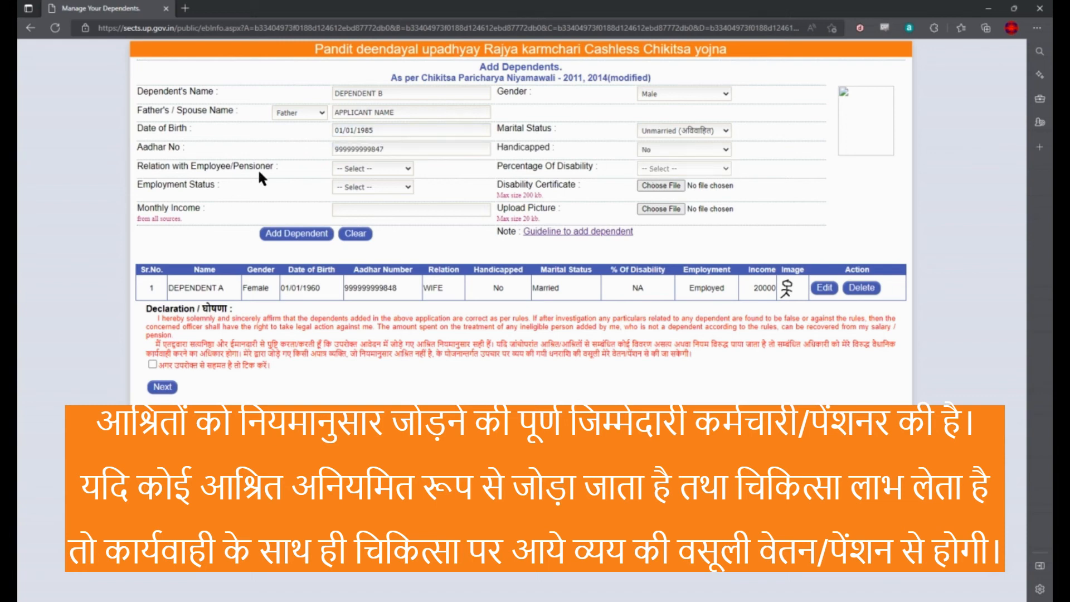
click(372, 168)
click(357, 223)
click(385, 187)
click(380, 213)
click(391, 212)
text(0)
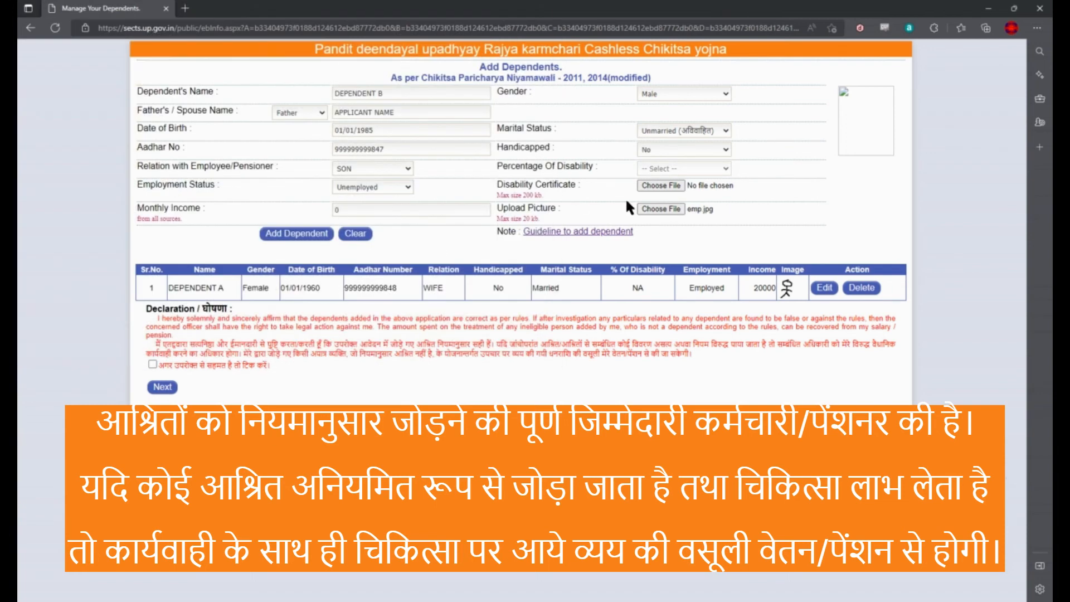
Step: Fix DEPENDENT B's birth year to 2000, attach emp.jpg, and add him to the list
click(297, 234)
click(616, 98)
click(401, 127)
text(2000)
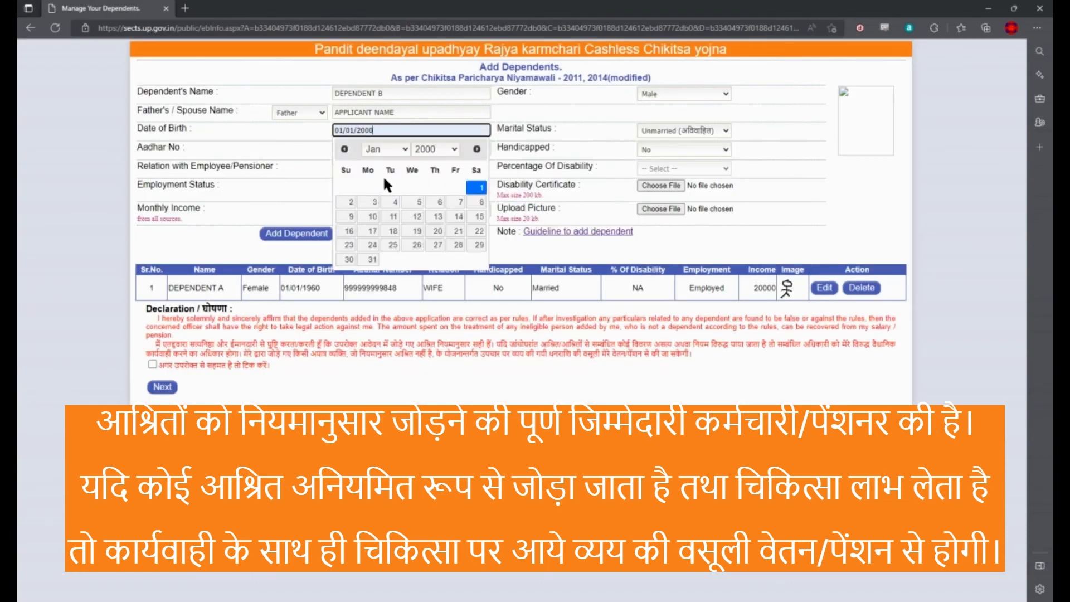
click(478, 187)
click(294, 237)
click(617, 99)
click(662, 209)
double_click(168, 95)
click(295, 234)
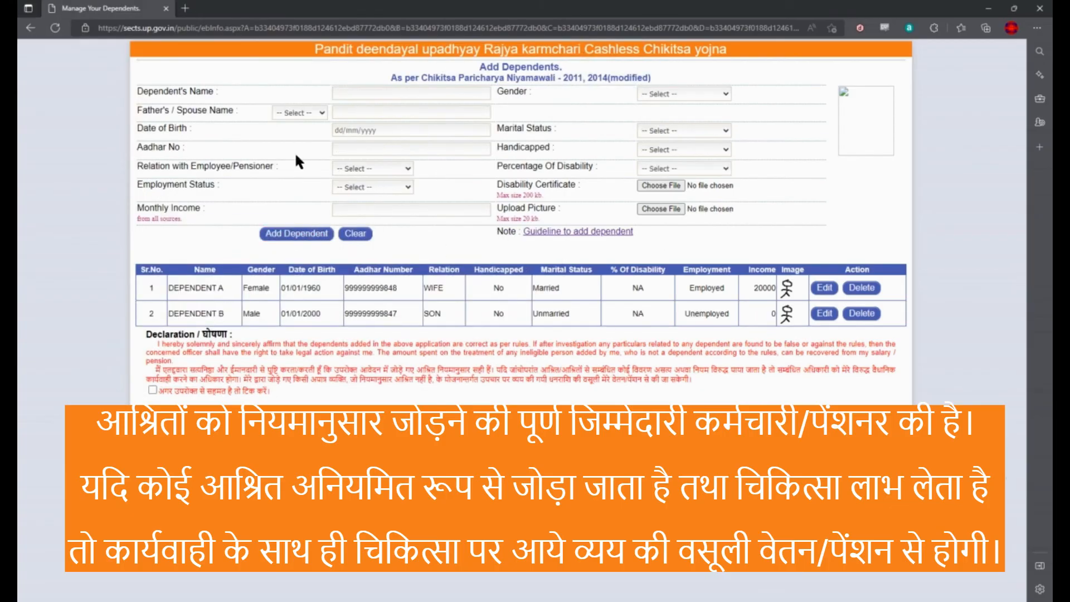
Step: Enter DEPENDENT C as female, with the applicant as father, born 01/01/1985
click(390, 93)
text(DEPENDENT C)
click(684, 93)
click(652, 123)
click(299, 113)
click(306, 137)
click(382, 113)
text(APPLICANT NAME)
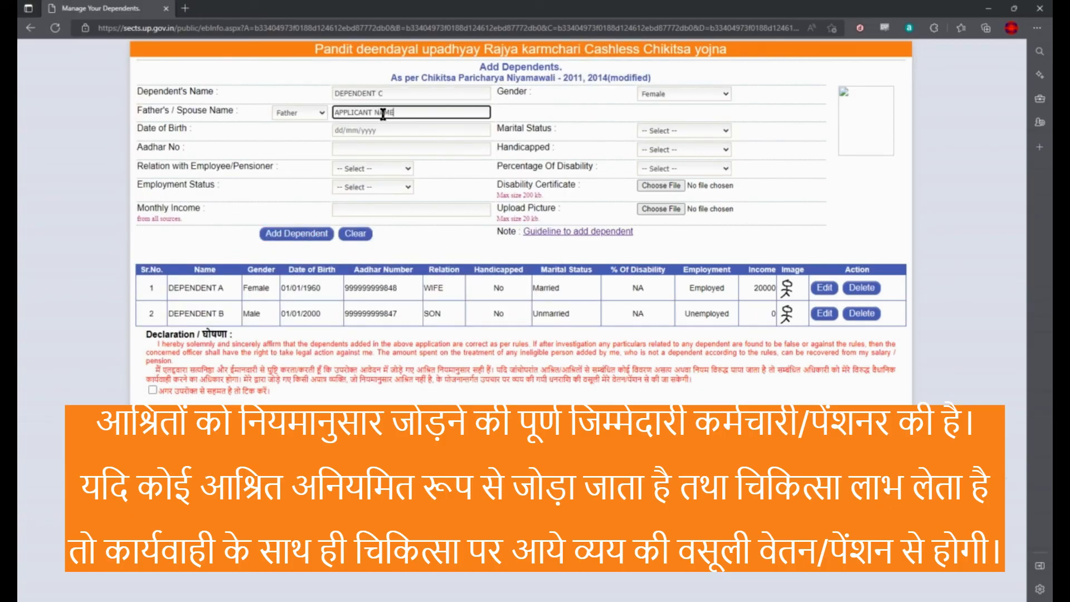
click(384, 129)
click(401, 168)
click(433, 184)
Step: Set DEPENDENT C as Separated, Aadhaar 99999, DAUGHTER, Unemployed, income 0, photo emp.jpg, and add her
click(684, 131)
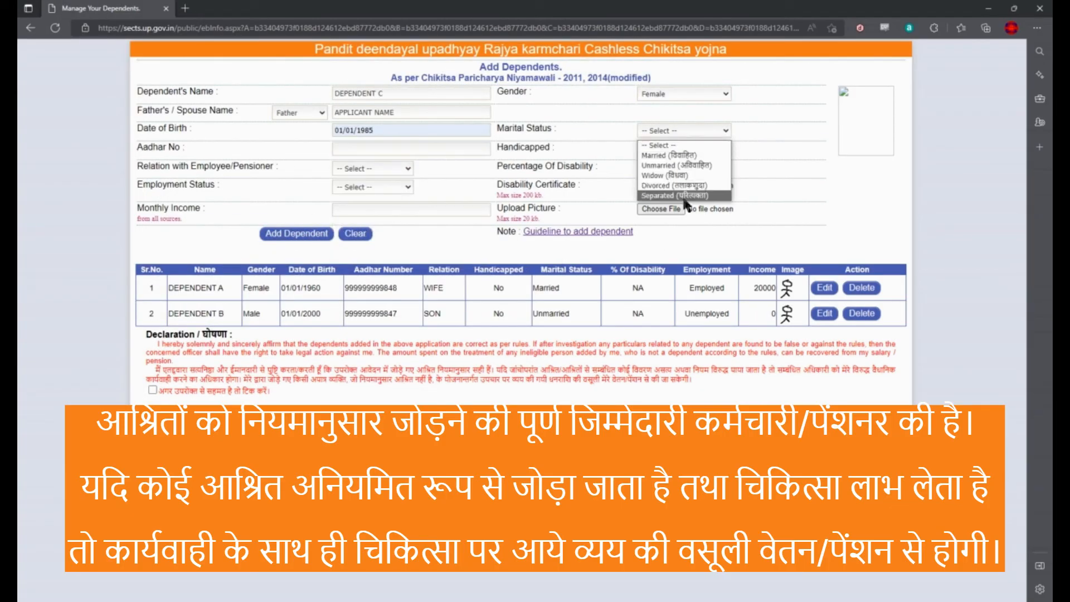
click(696, 196)
click(398, 149)
text(999999999846)
click(684, 150)
click(674, 161)
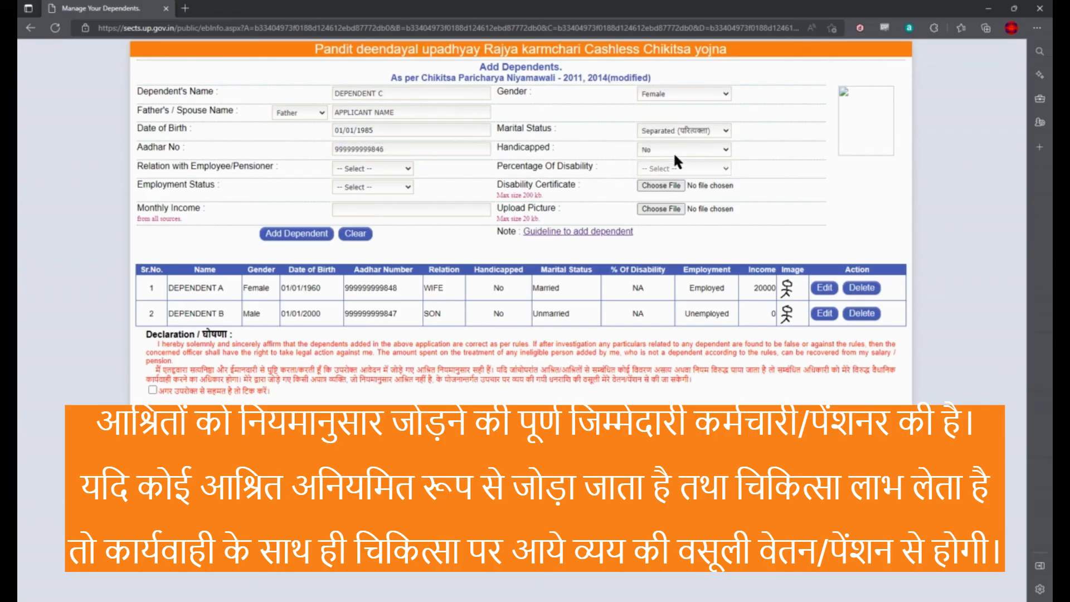
click(373, 188)
click(368, 221)
click(399, 212)
text(0)
click(647, 210)
double_click(223, 85)
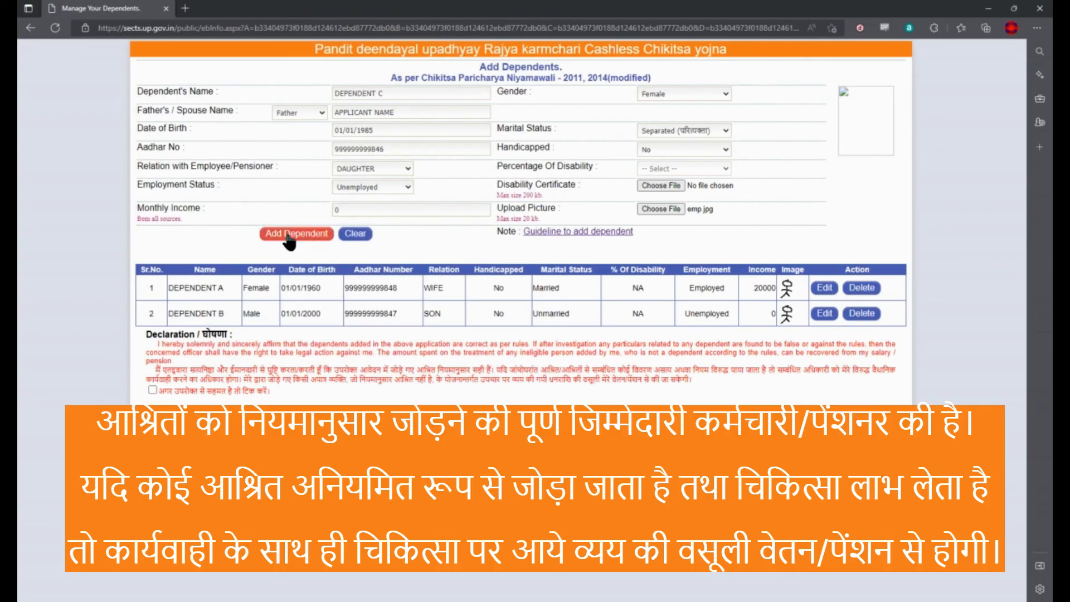
click(287, 234)
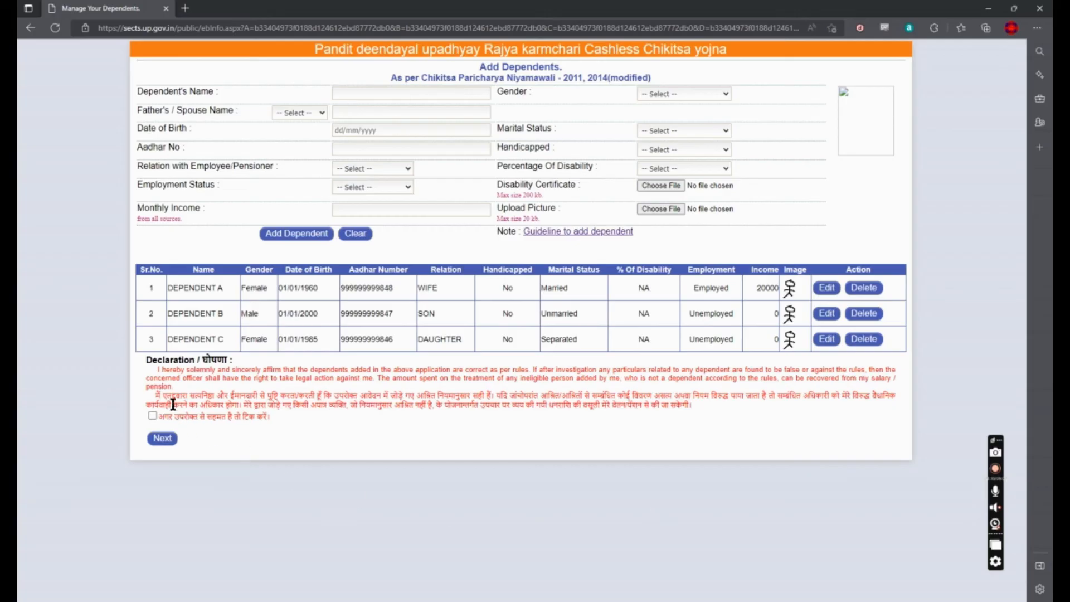
Step: Tick the declaration, go Next, and confirm OK to save the application as draft
drag(156, 372, 304, 420)
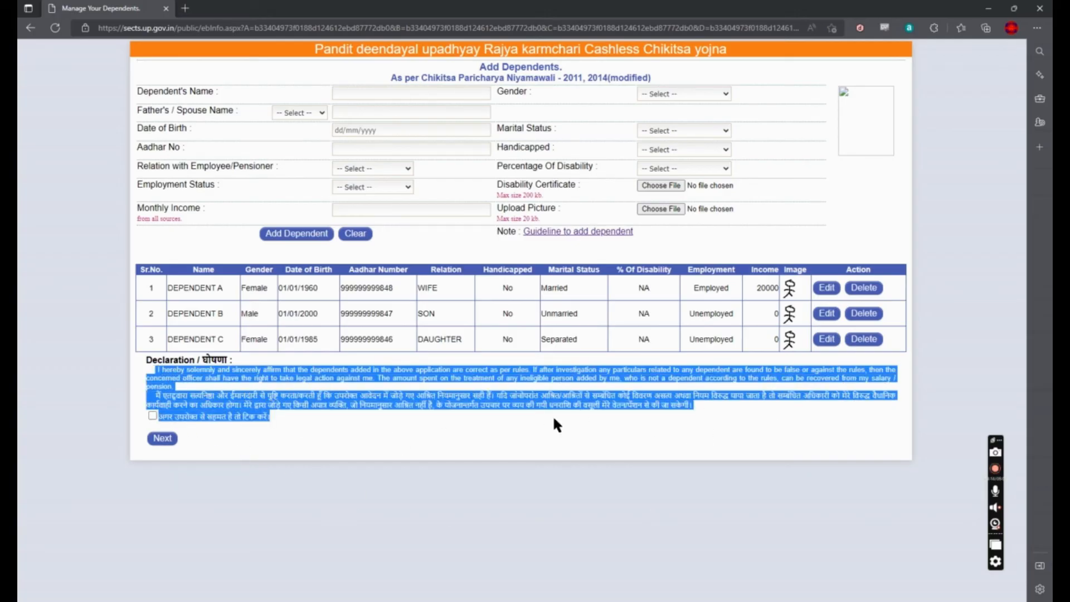
click(401, 430)
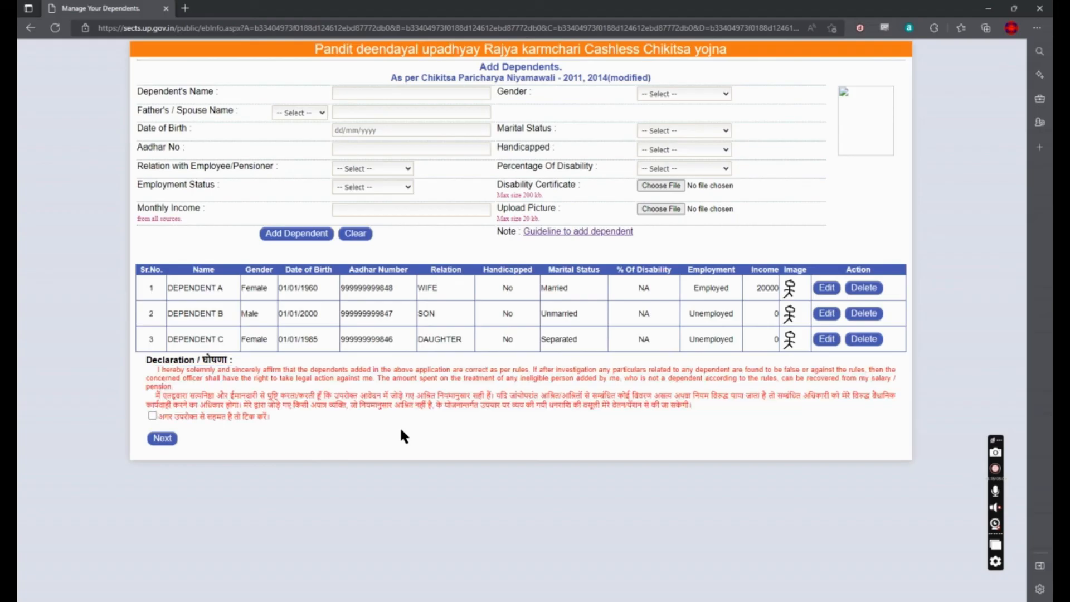
click(151, 416)
click(162, 438)
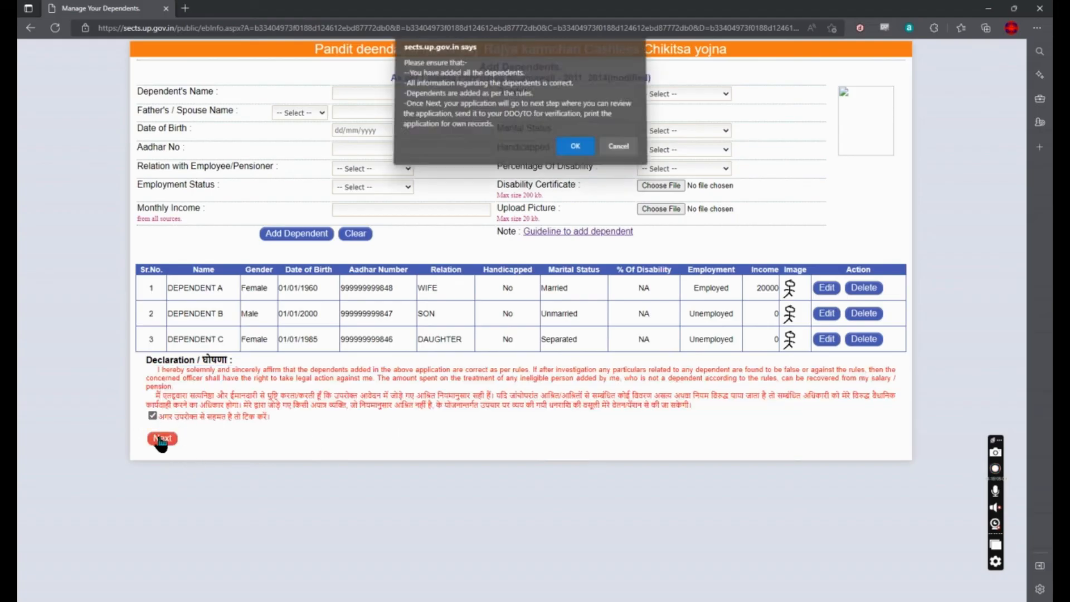
click(575, 149)
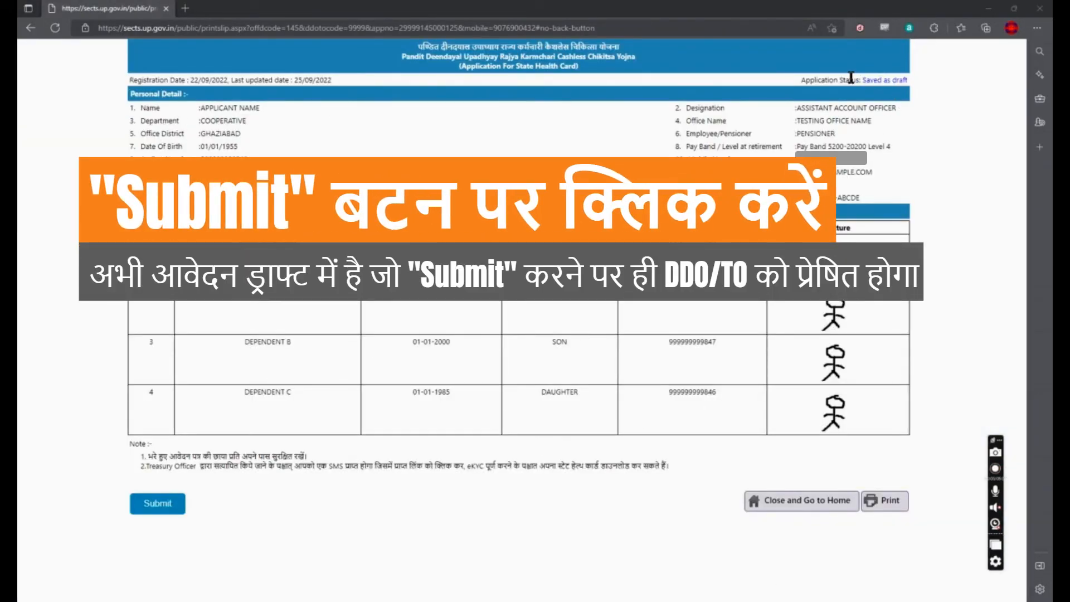
Step: Submit the Saved-as-draft application and confirm the submission
drag(861, 80, 905, 83)
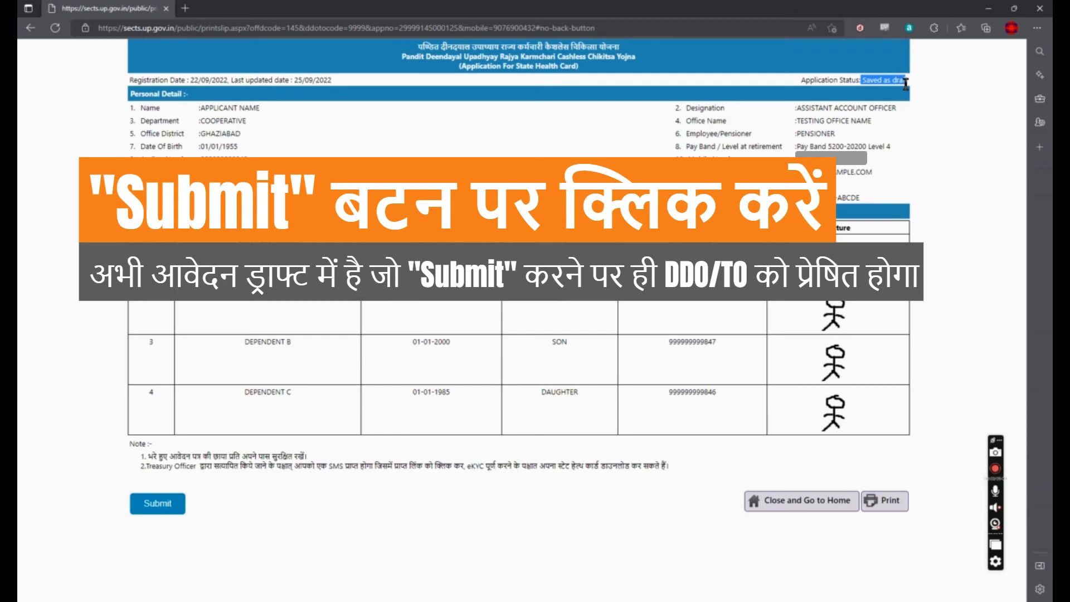
click(851, 195)
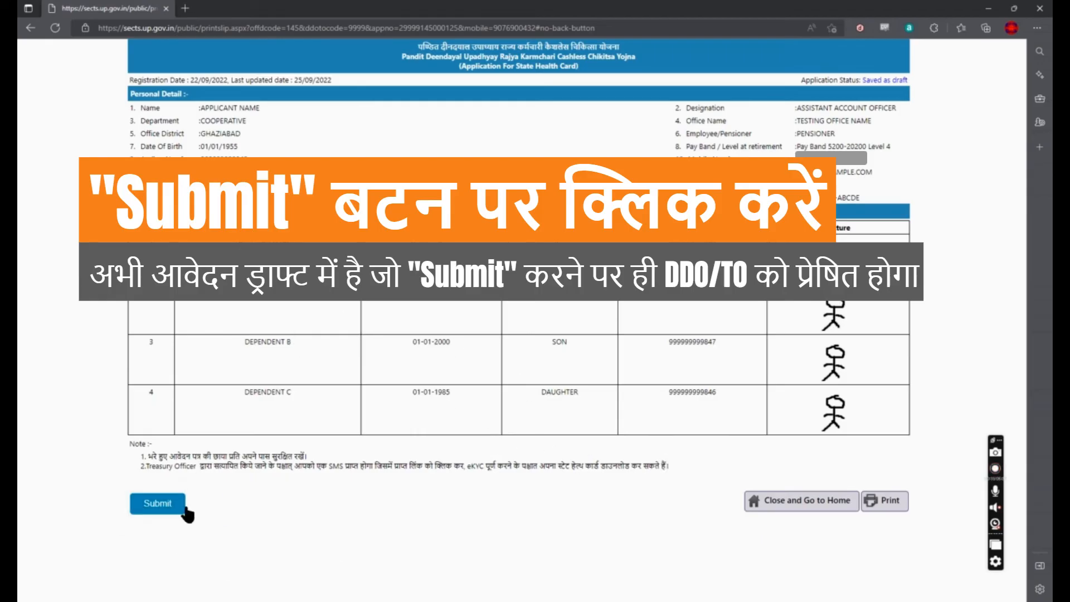
click(158, 503)
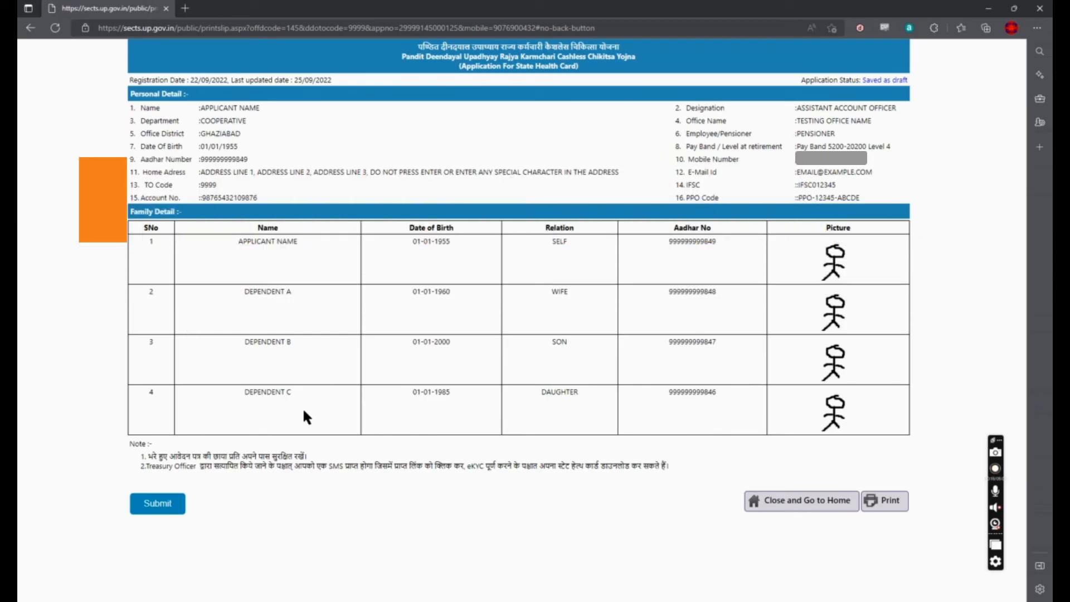
click(165, 507)
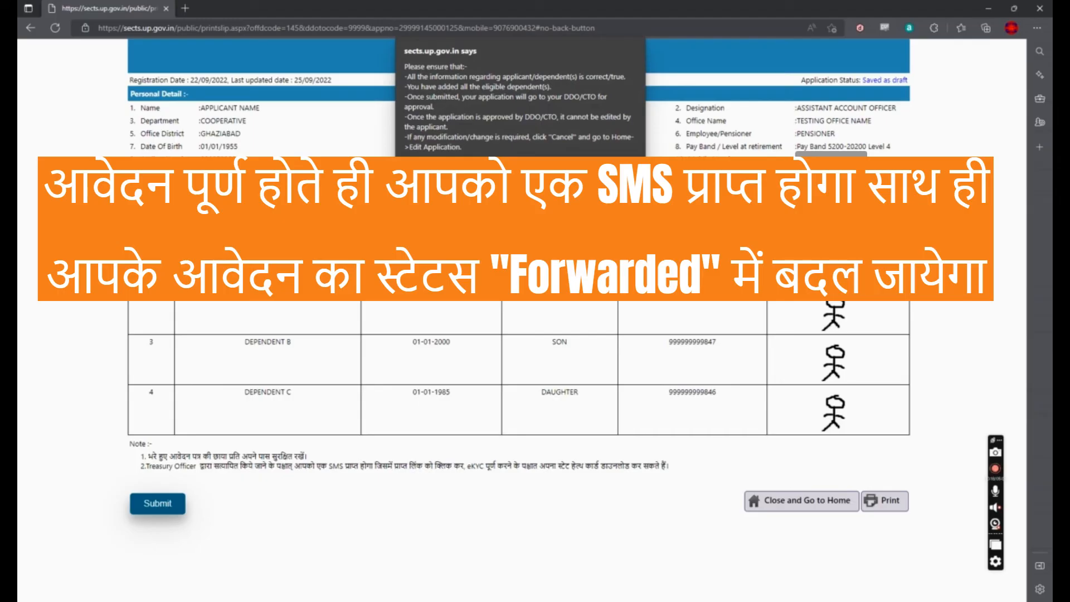
key(Return)
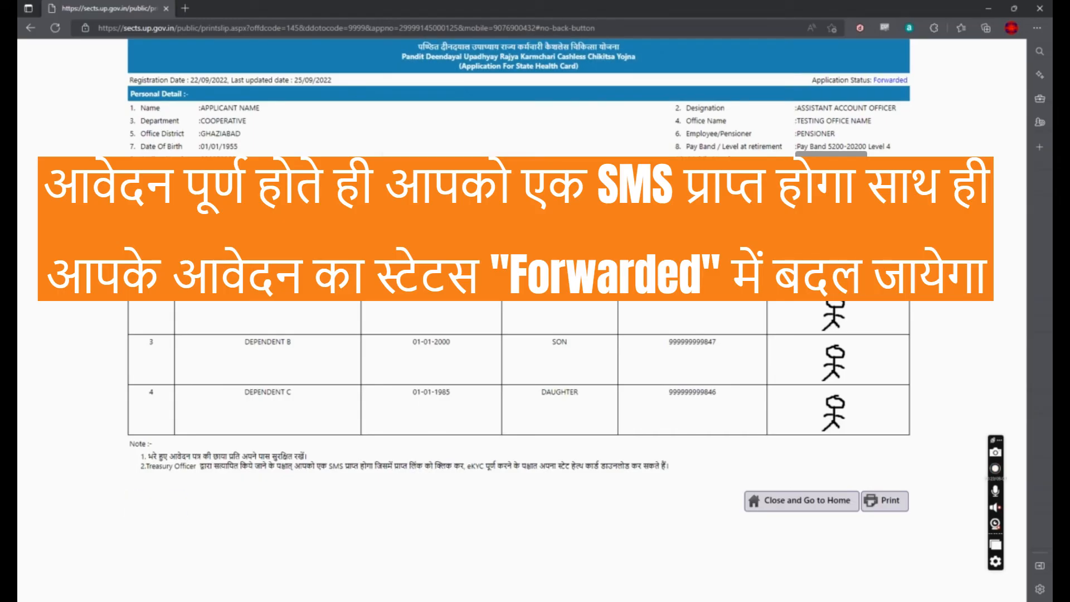
Step: Check the status now reads Forwarded and request a printout of the slip
drag(867, 81, 910, 79)
click(914, 184)
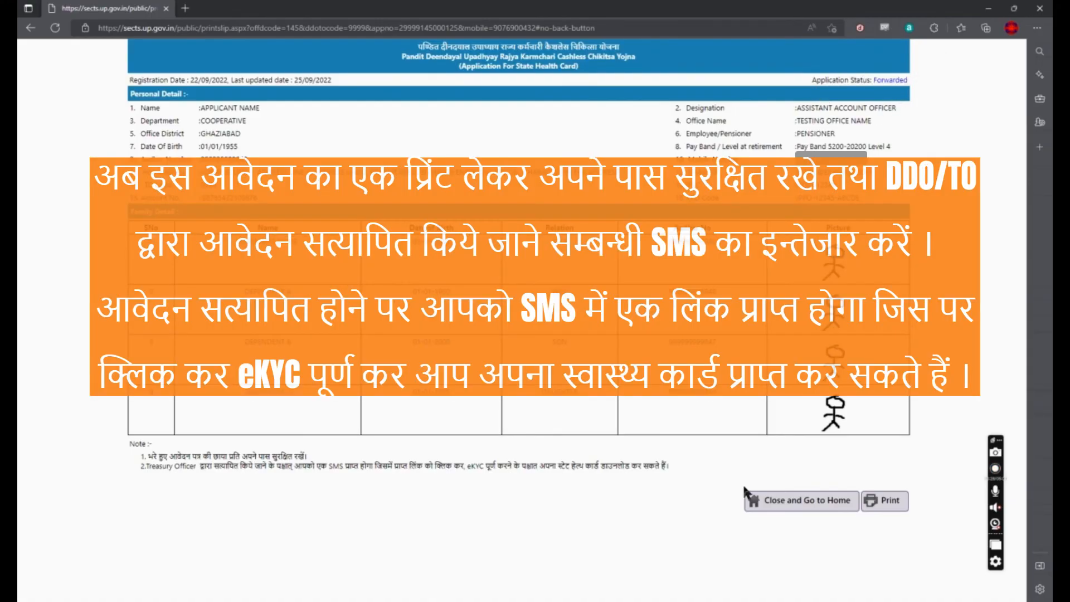
click(885, 501)
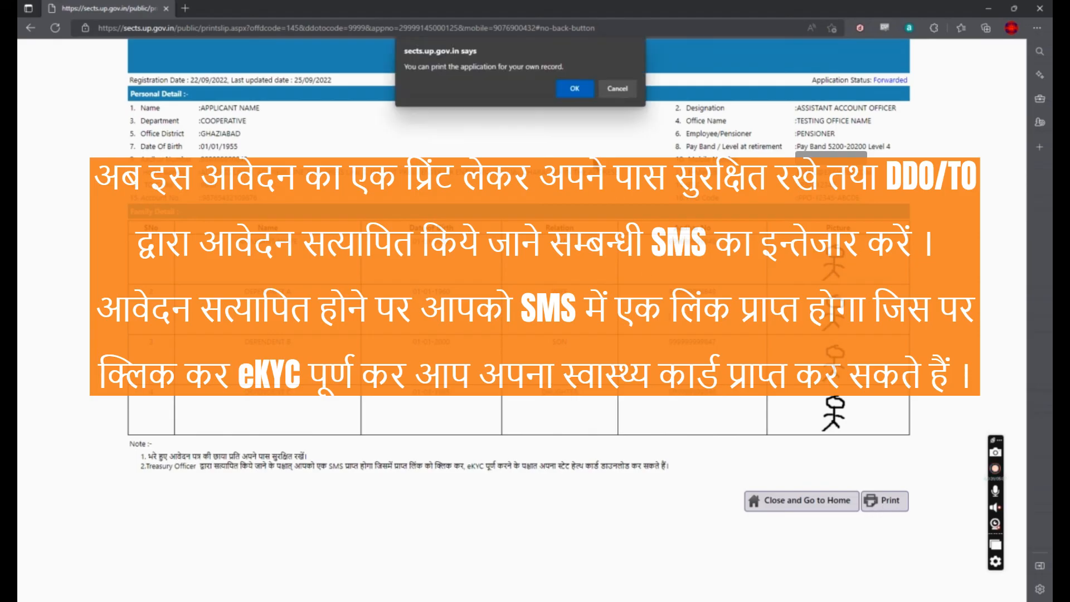
Step: Accept the print notice and save the slip as a PDF via Microsoft Print to PDF
click(574, 91)
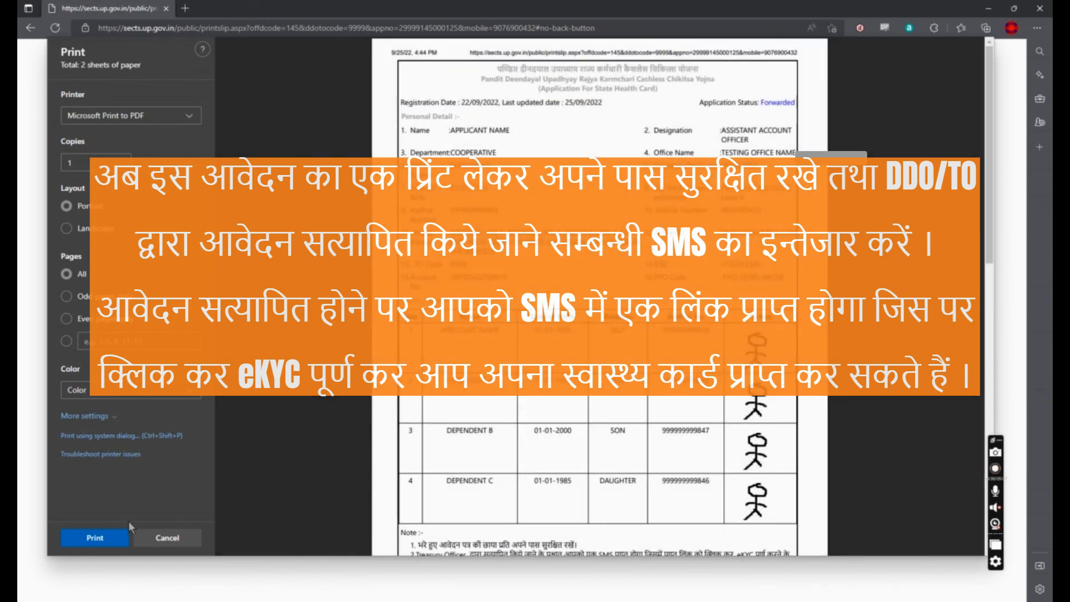
click(90, 538)
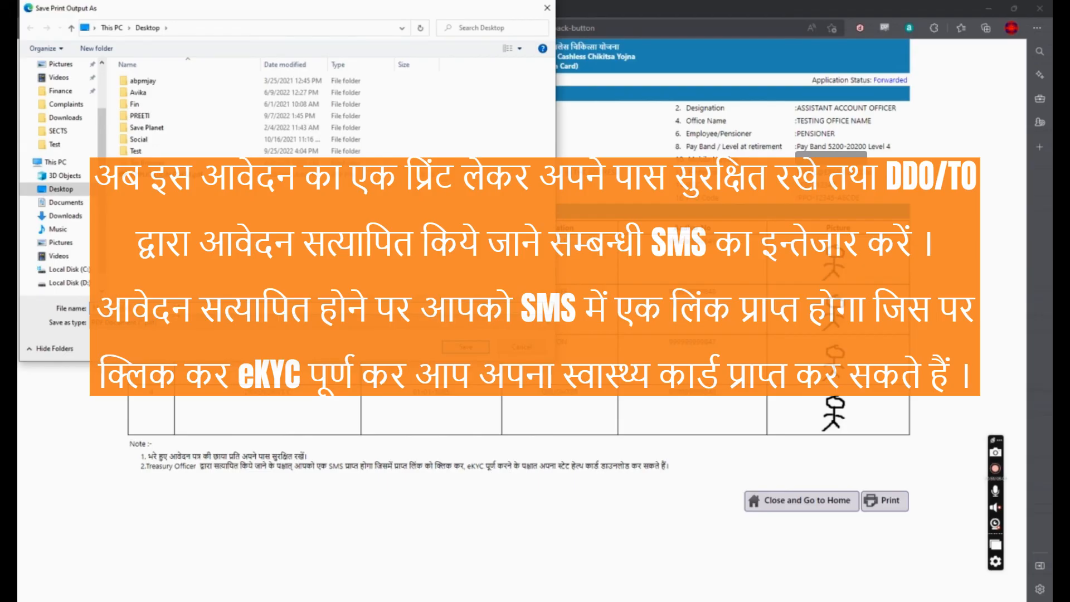
click(455, 345)
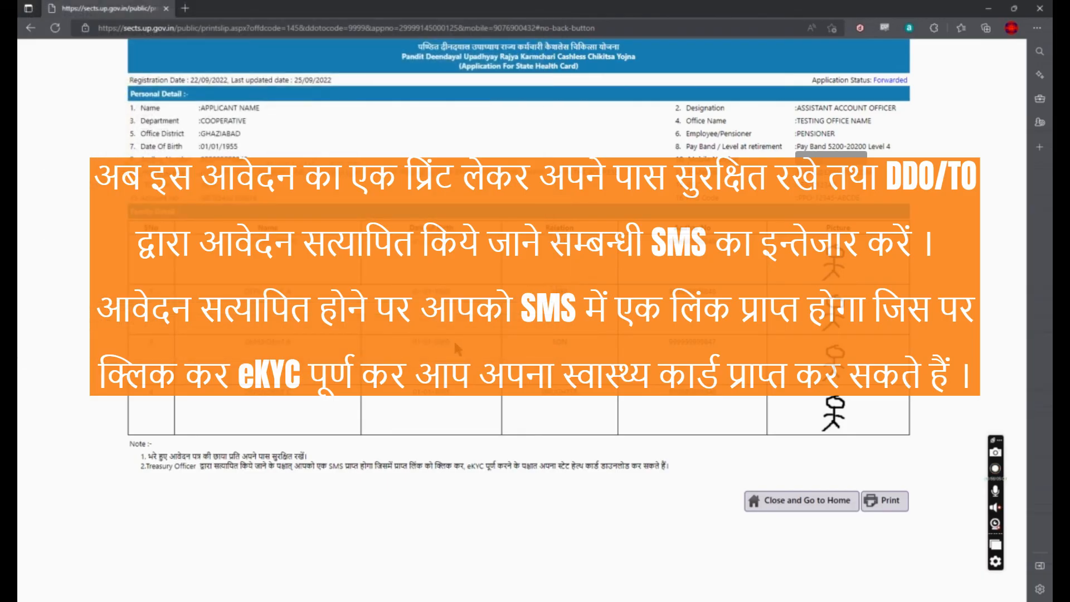